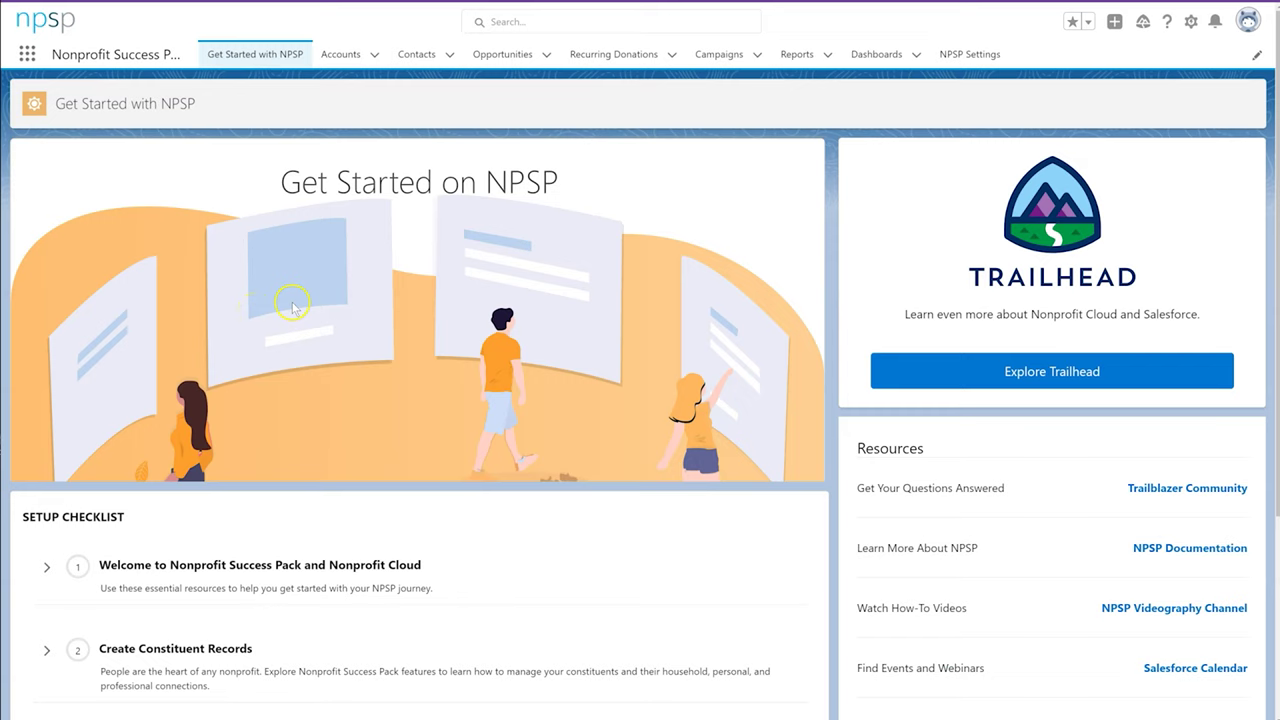
Search apps and items for 'npsp' to list NPSP Settings and the other matching items.
{"action": "left_click", "coordinate": [27, 54]}
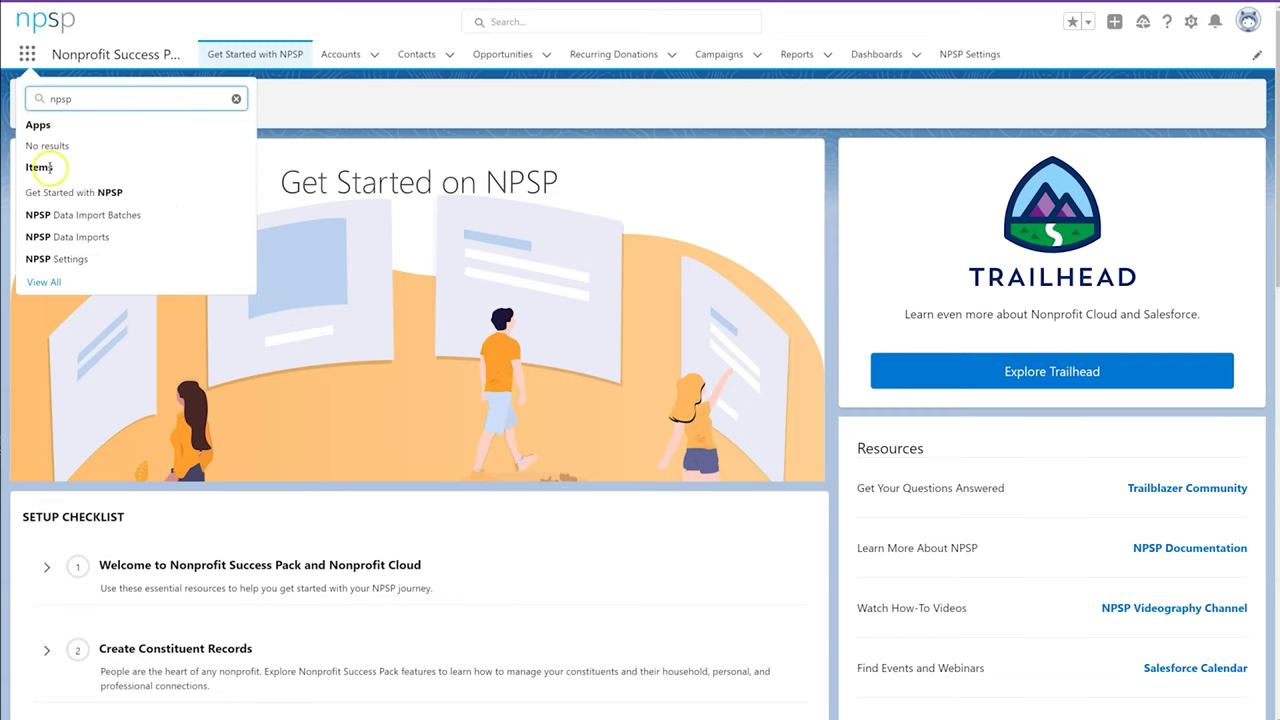
Review the Recurring Donations page in NPSP Settings, then show the recently viewed recurring donations.
{"action": "left_click", "coordinate": [50, 258]}
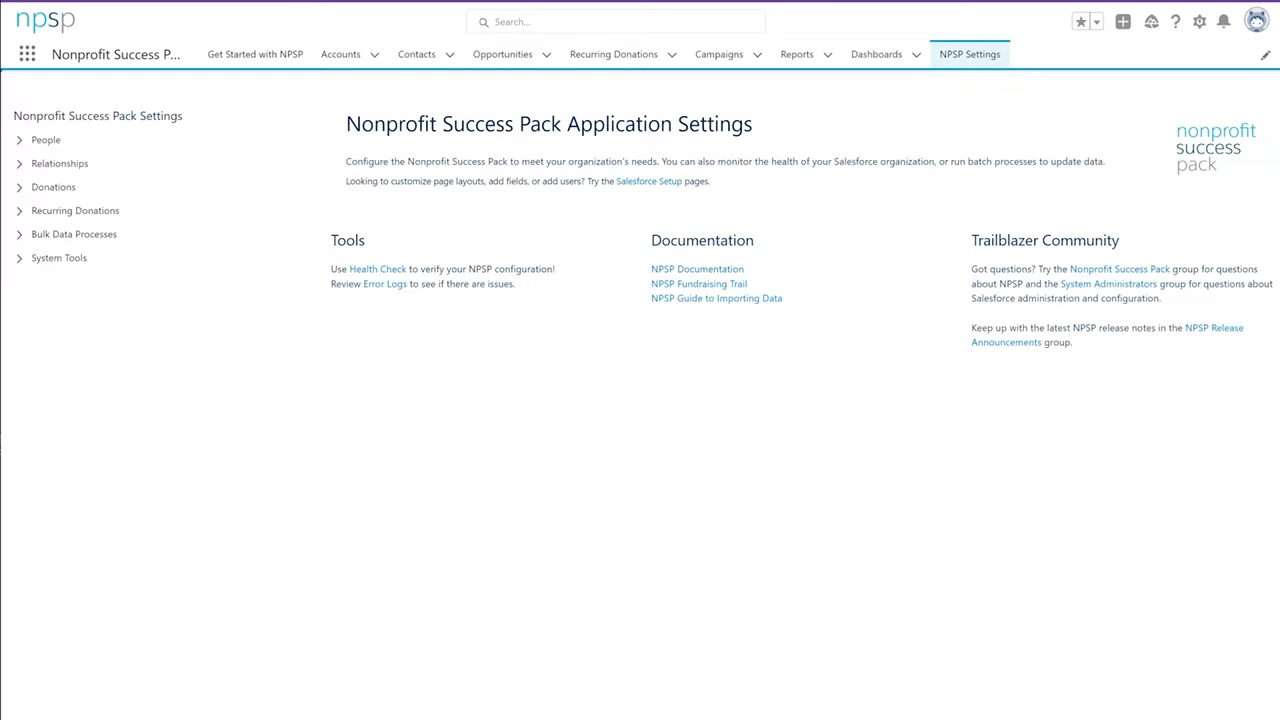
{"action": "left_click", "coordinate": [36, 212]}
{"action": "left_click", "coordinate": [54, 235]}
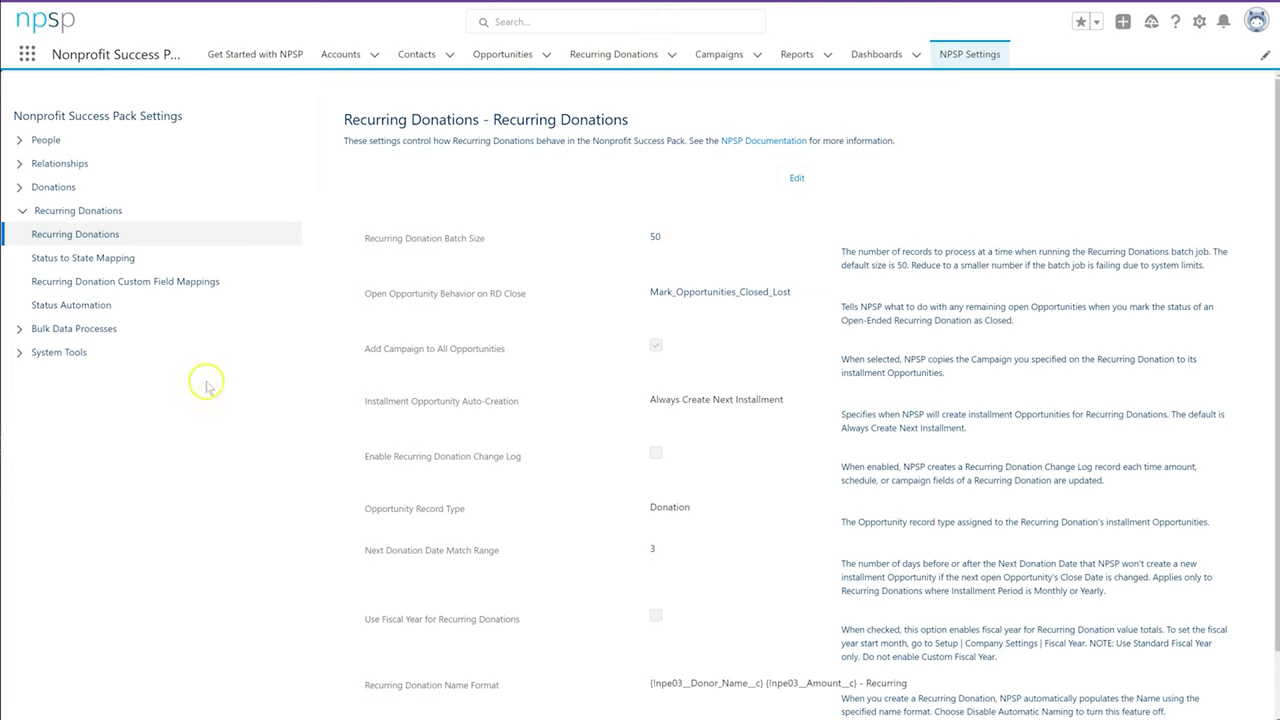
{"action": "left_click", "coordinate": [598, 56]}
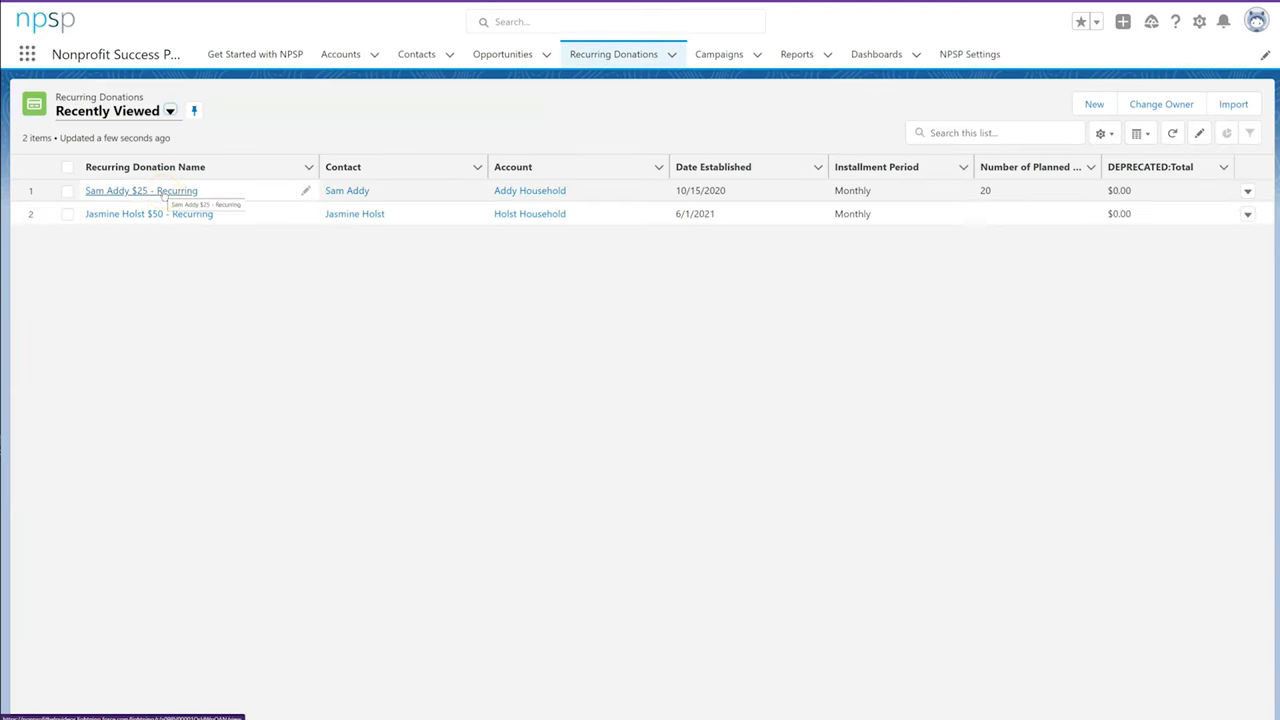
Start the contact's new recurring donation with an amount of $50.00.
{"action": "left_click", "coordinate": [163, 192]}
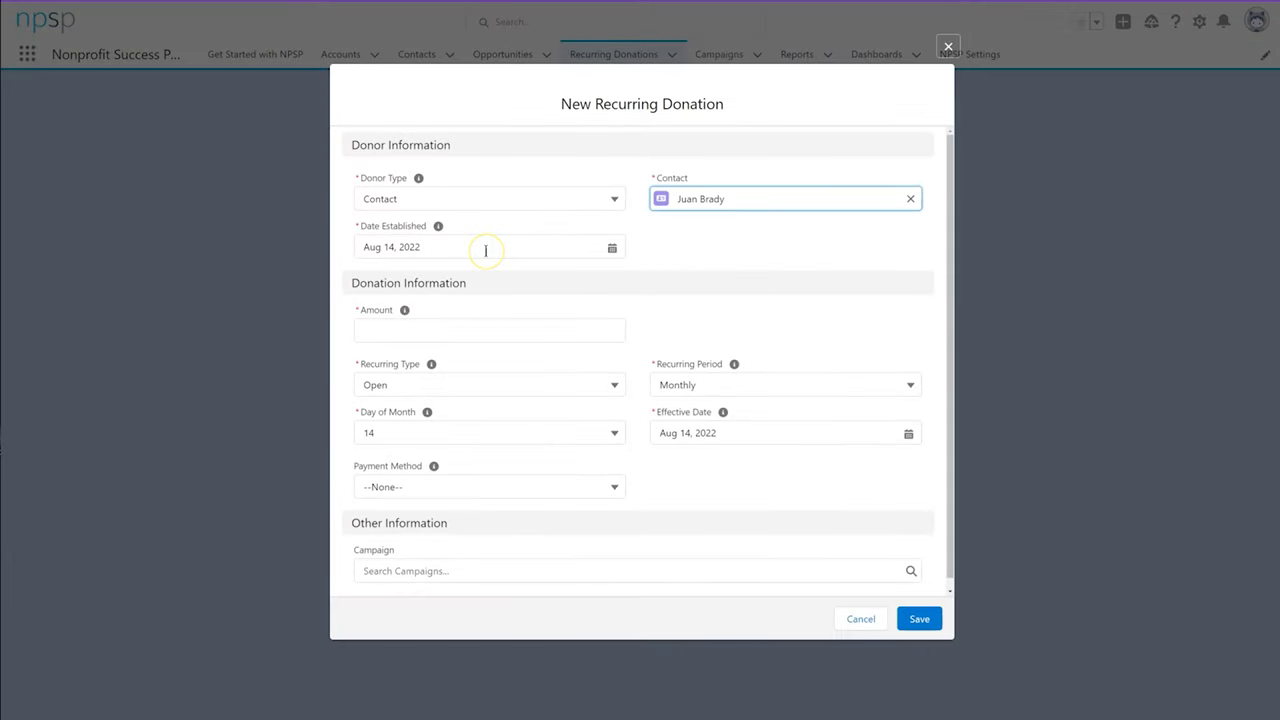
{"action": "left_click", "coordinate": [446, 331]}
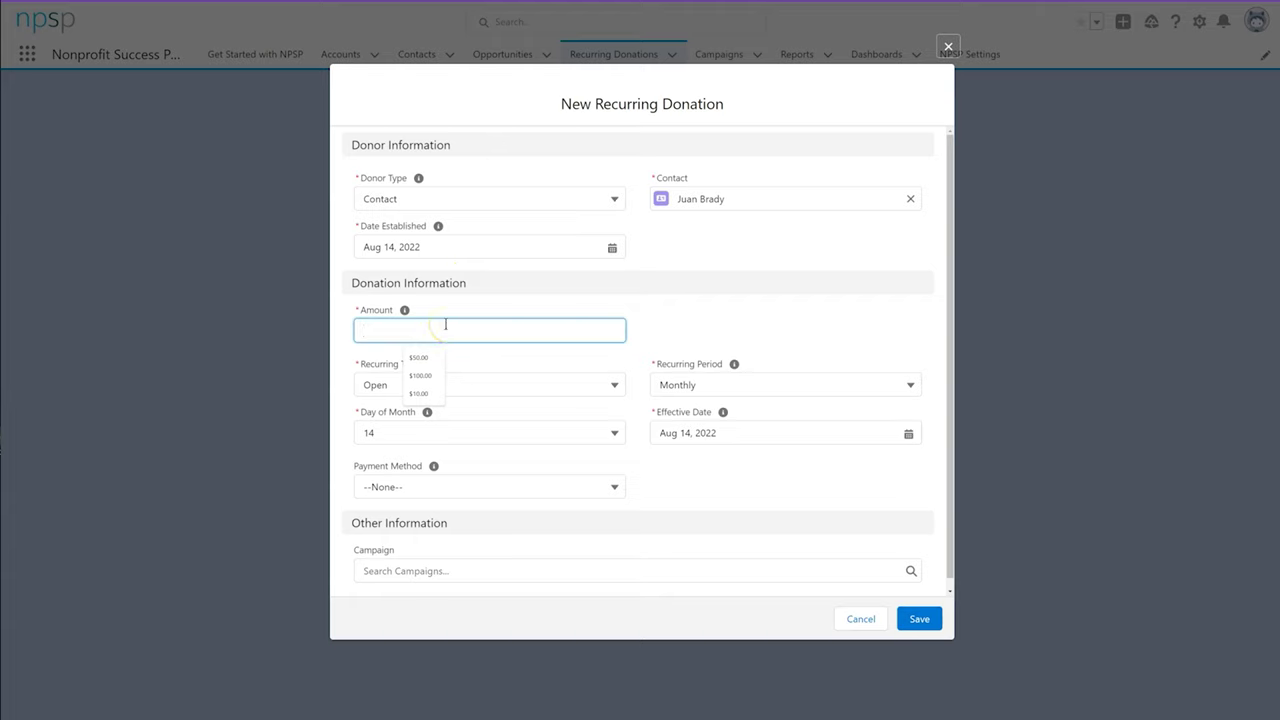
{"action": "type", "text": "50"}
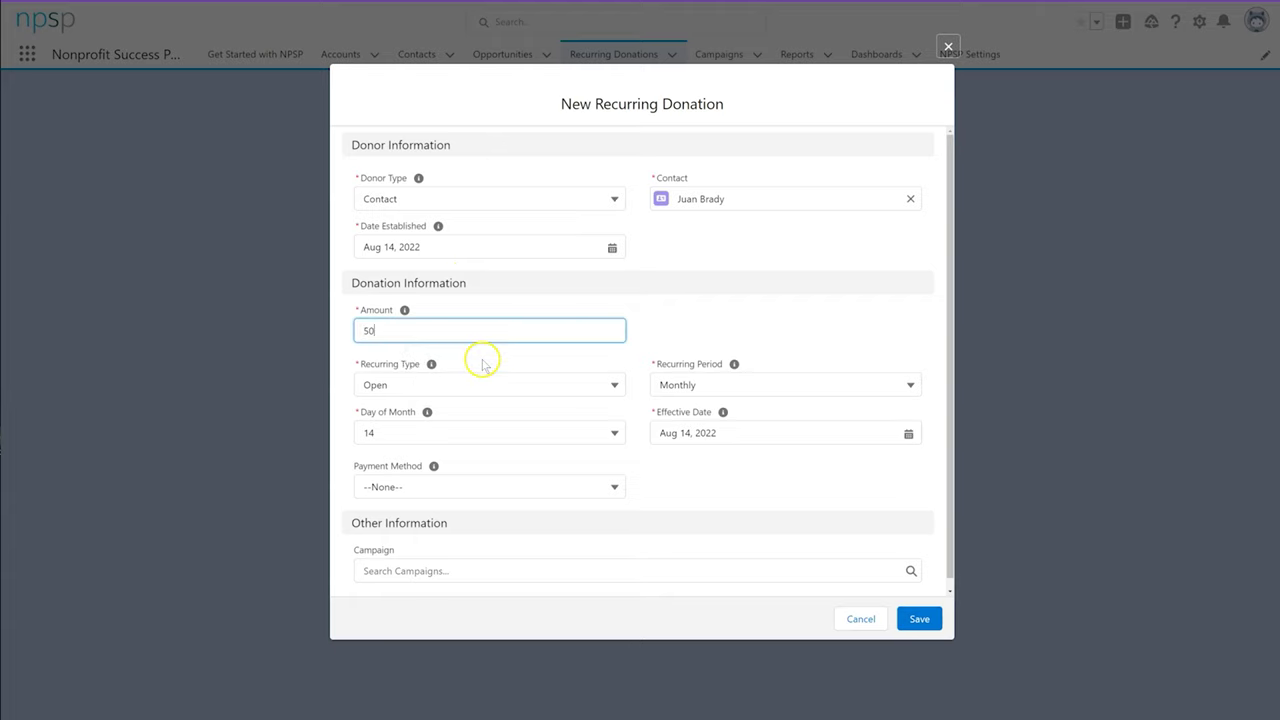
Keep the recurring type Open and the installment period Monthly.
{"action": "left_click", "coordinate": [496, 386]}
{"action": "left_click", "coordinate": [712, 390]}
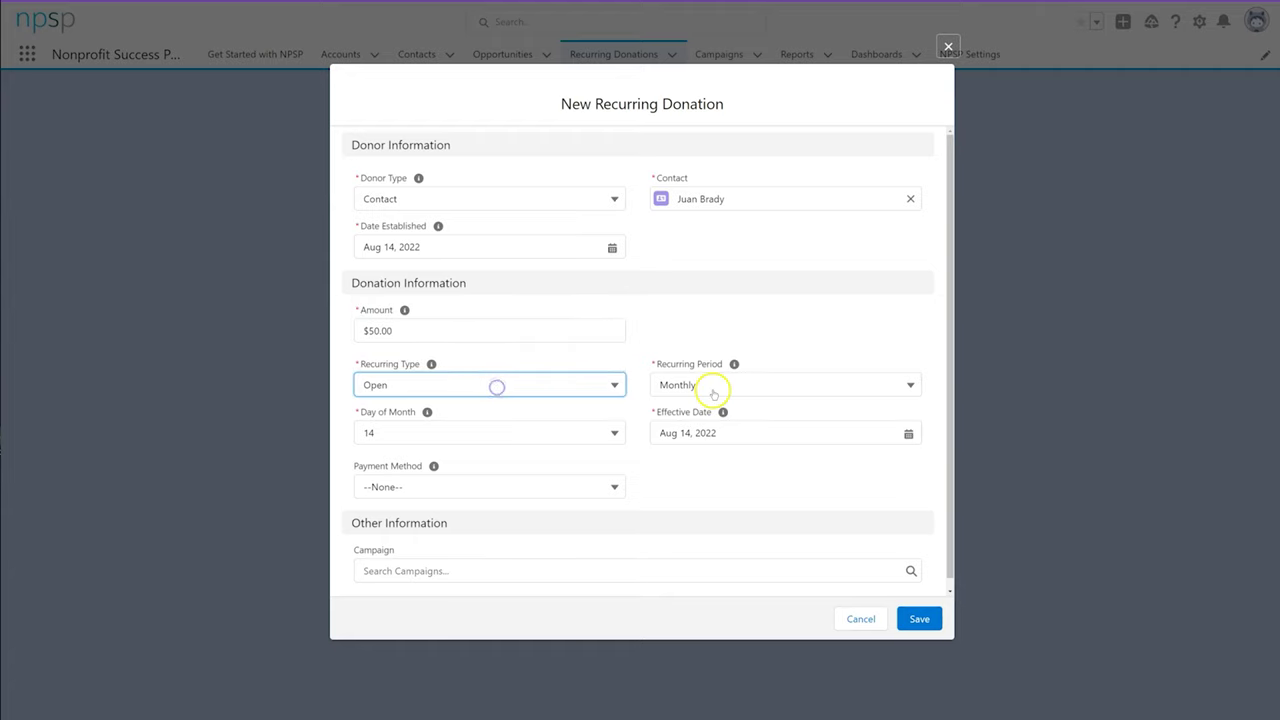
{"action": "left_click", "coordinate": [712, 390]}
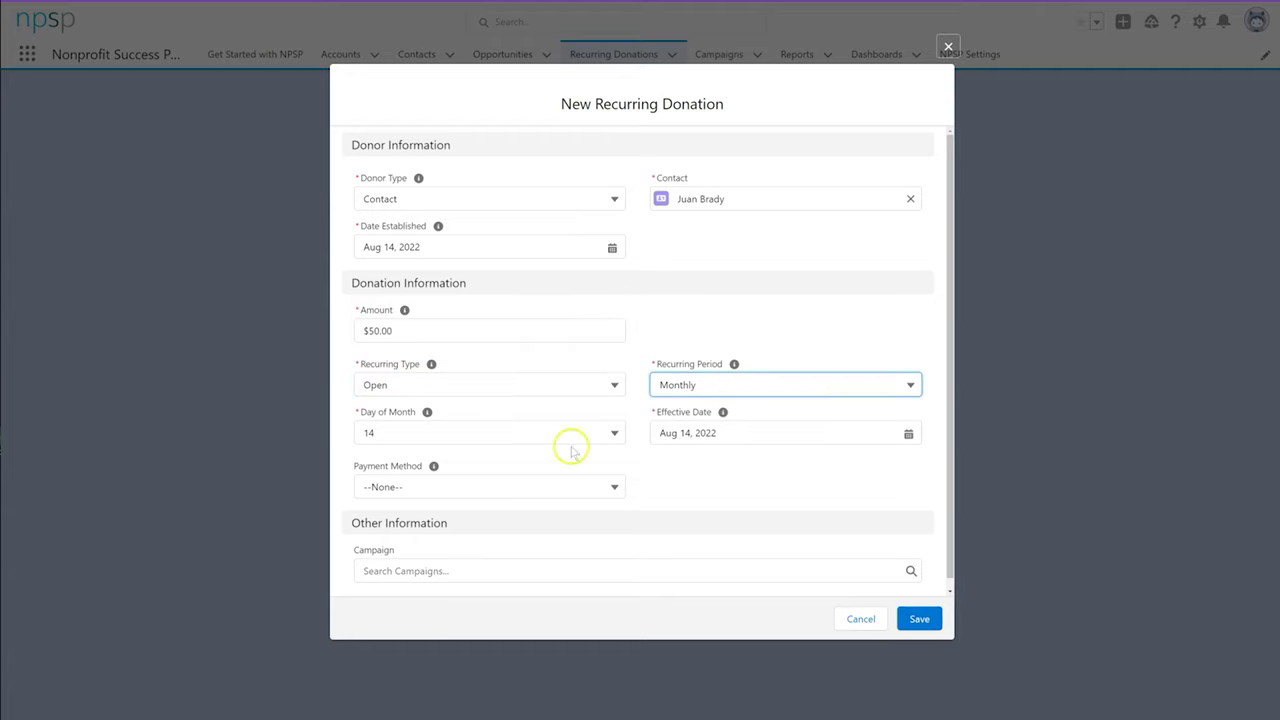
{"action": "left_click", "coordinate": [466, 432]}
{"action": "left_click", "coordinate": [618, 458]}
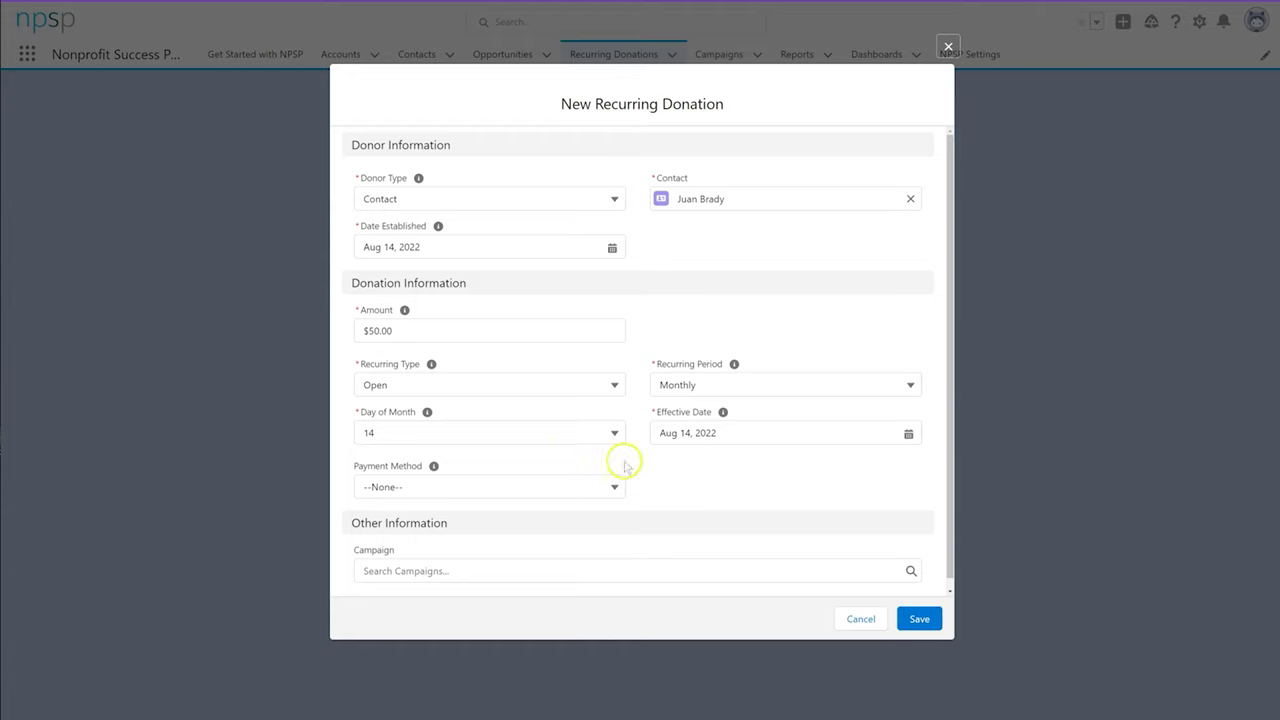
{"action": "left_click", "coordinate": [680, 386]}
{"action": "left_click", "coordinate": [688, 445]}
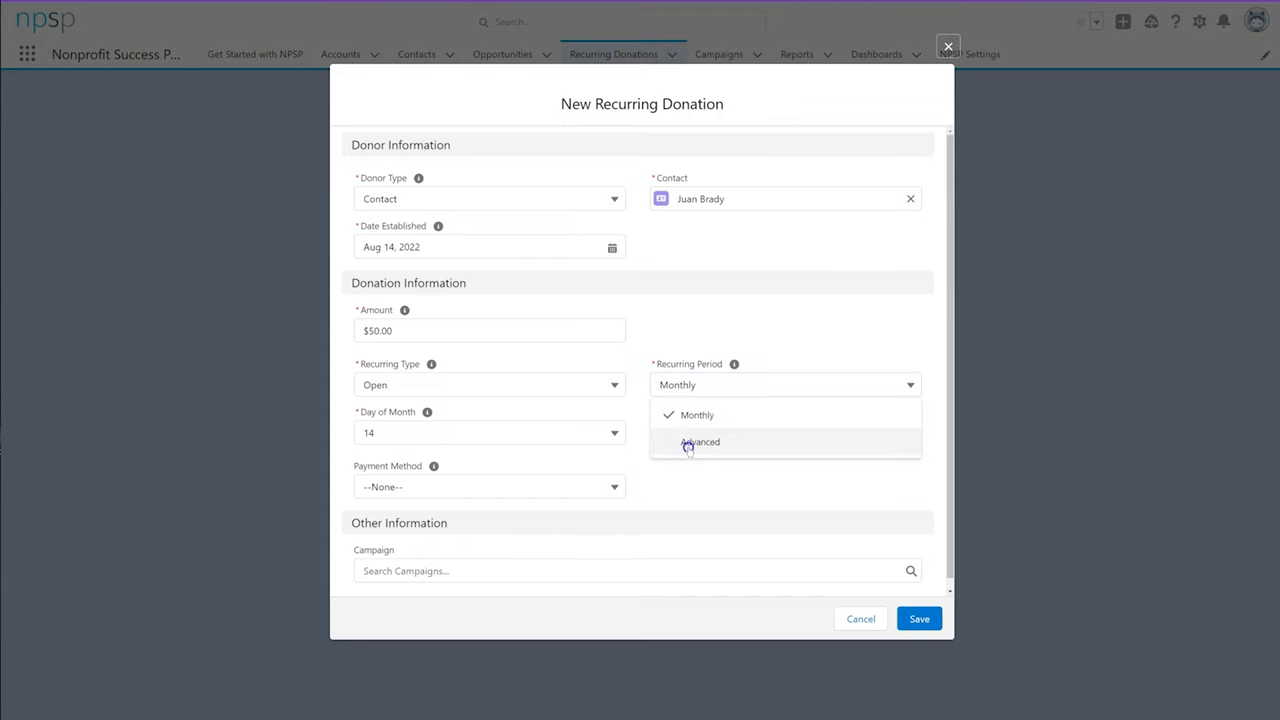
{"action": "left_click", "coordinate": [705, 386]}
{"action": "left_click", "coordinate": [707, 387]}
{"action": "left_click", "coordinate": [706, 330]}
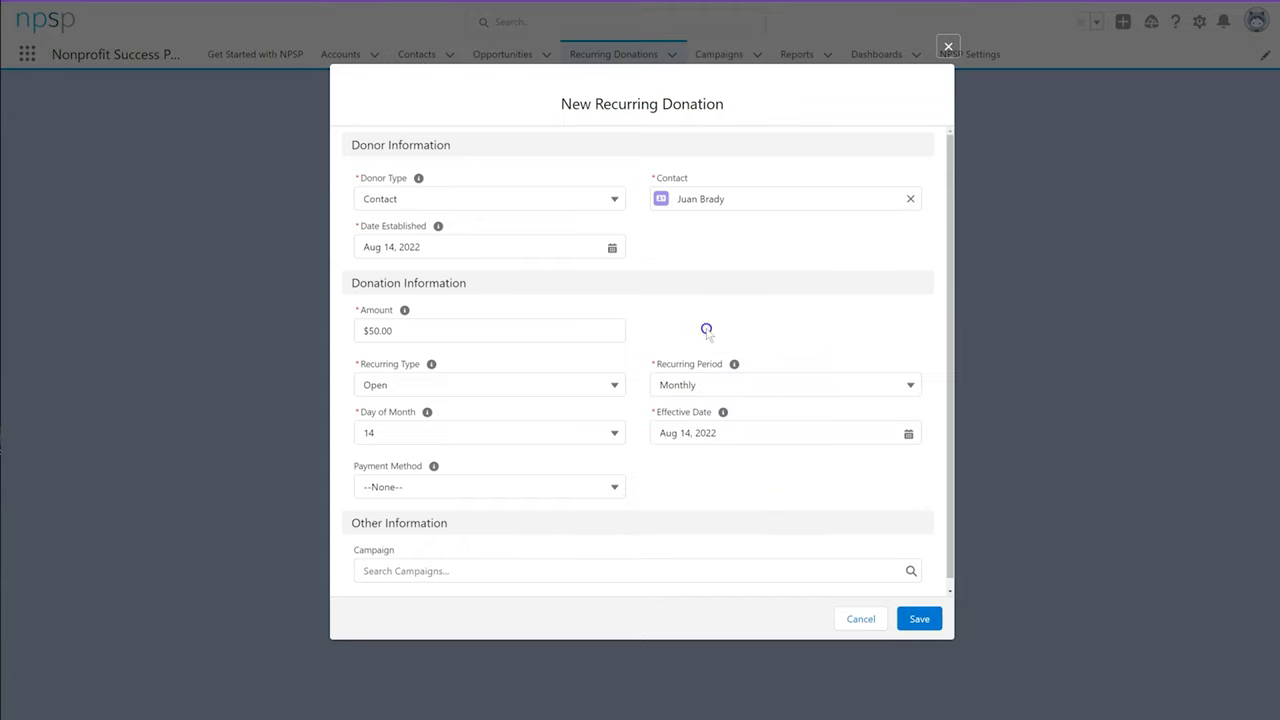
Keep day of month 14 and effective date Aug 14, 2022.
{"action": "left_click", "coordinate": [427, 424]}
{"action": "left_click", "coordinate": [427, 422]}
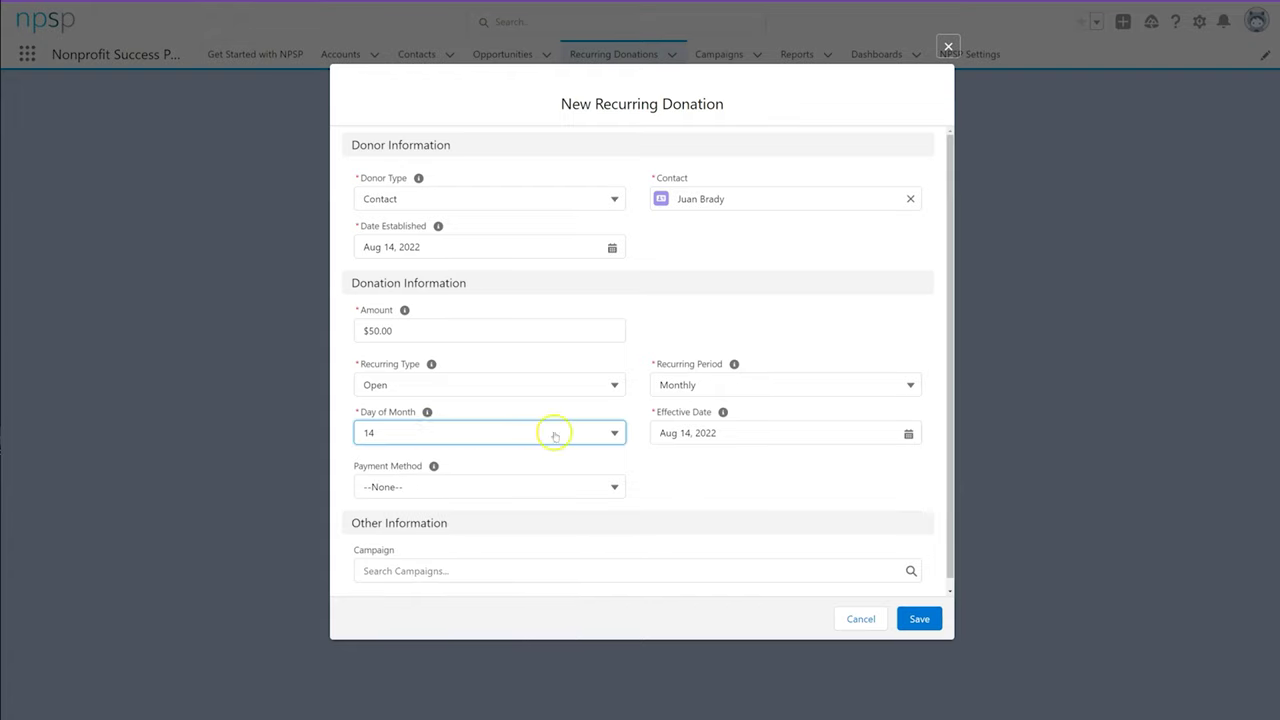
{"action": "left_click", "coordinate": [690, 431]}
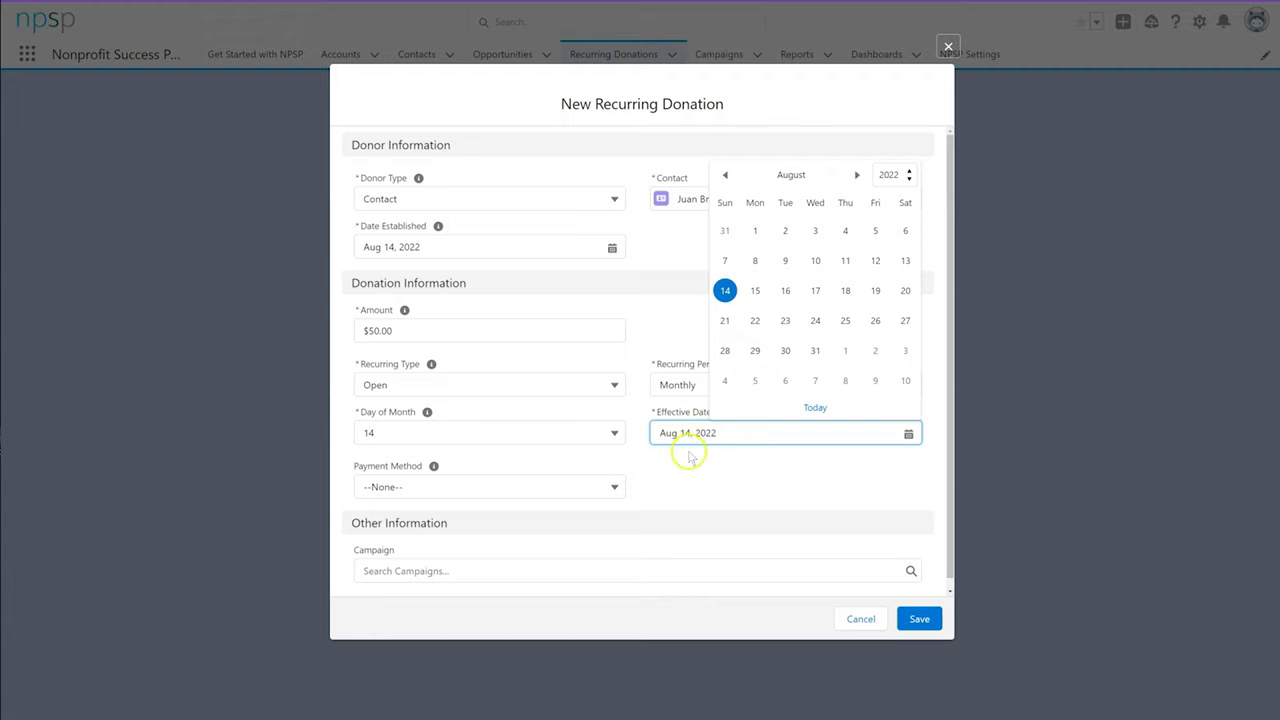
{"action": "left_click", "coordinate": [686, 450]}
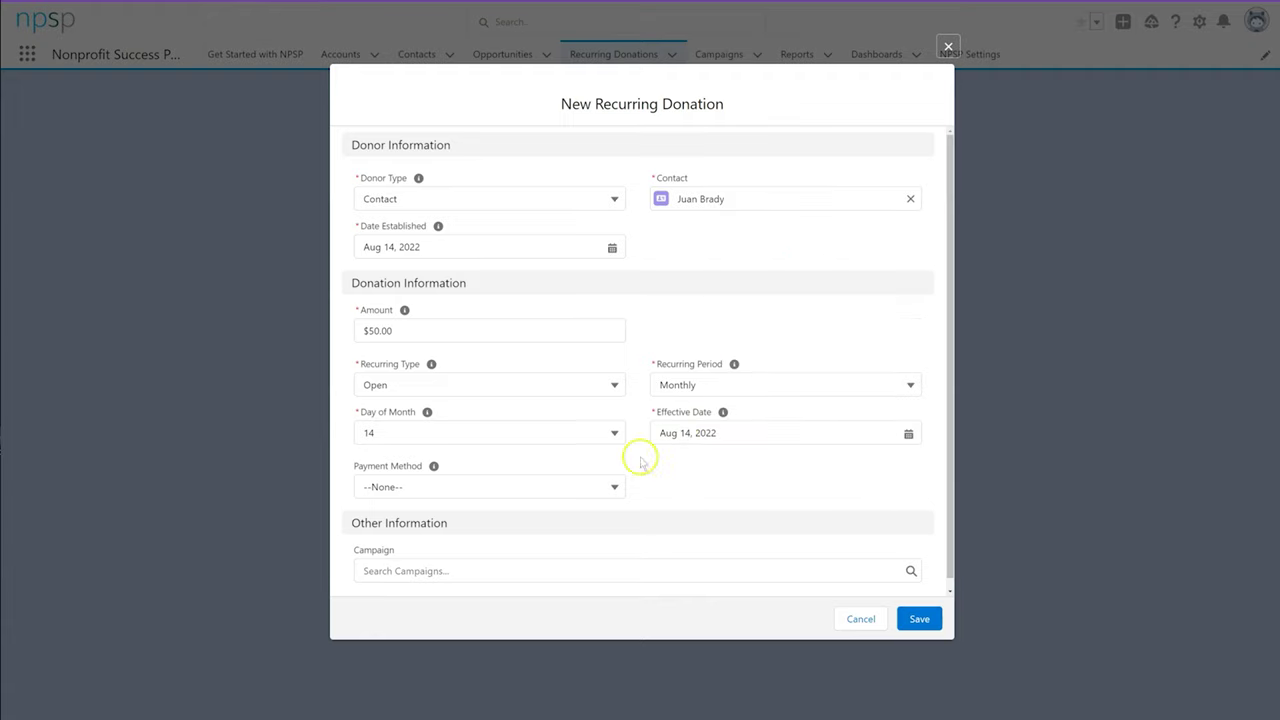
Set the payment method to ACH and save the recurring donation.
{"action": "mouse_move", "coordinate": [724, 413]}
{"action": "left_click", "coordinate": [588, 484]}
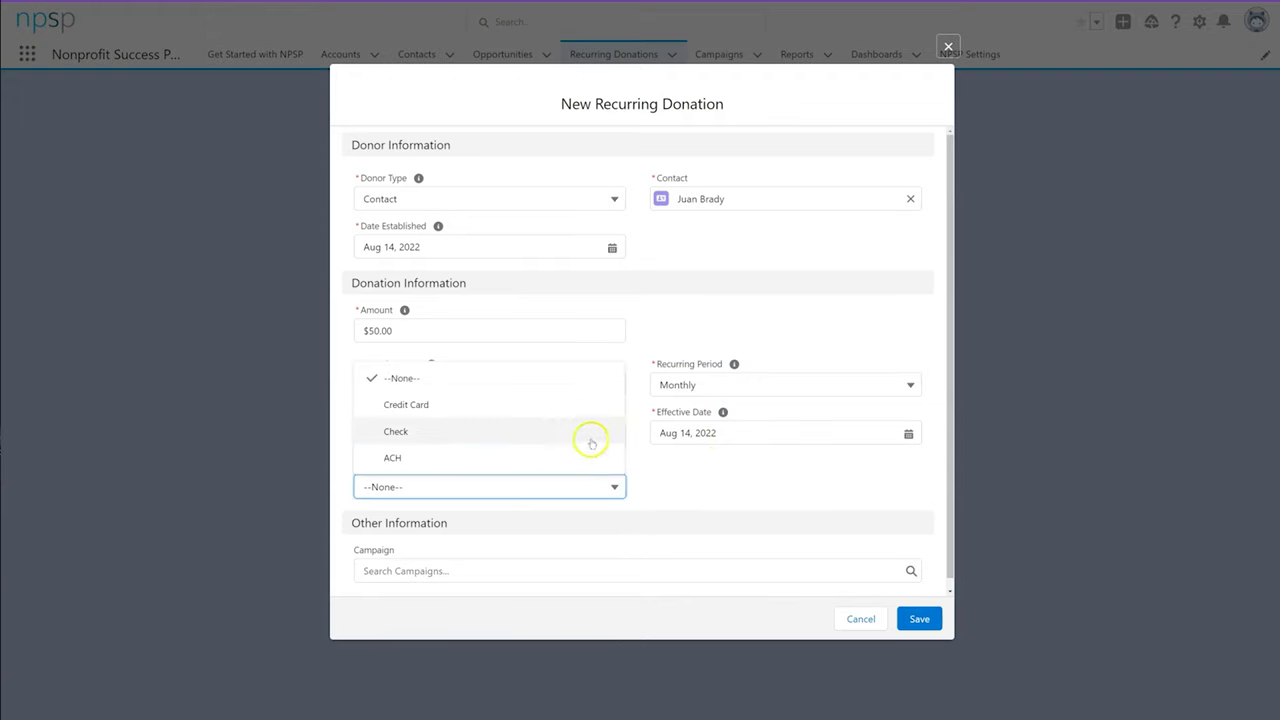
{"action": "left_click", "coordinate": [588, 457]}
{"action": "left_click", "coordinate": [562, 561]}
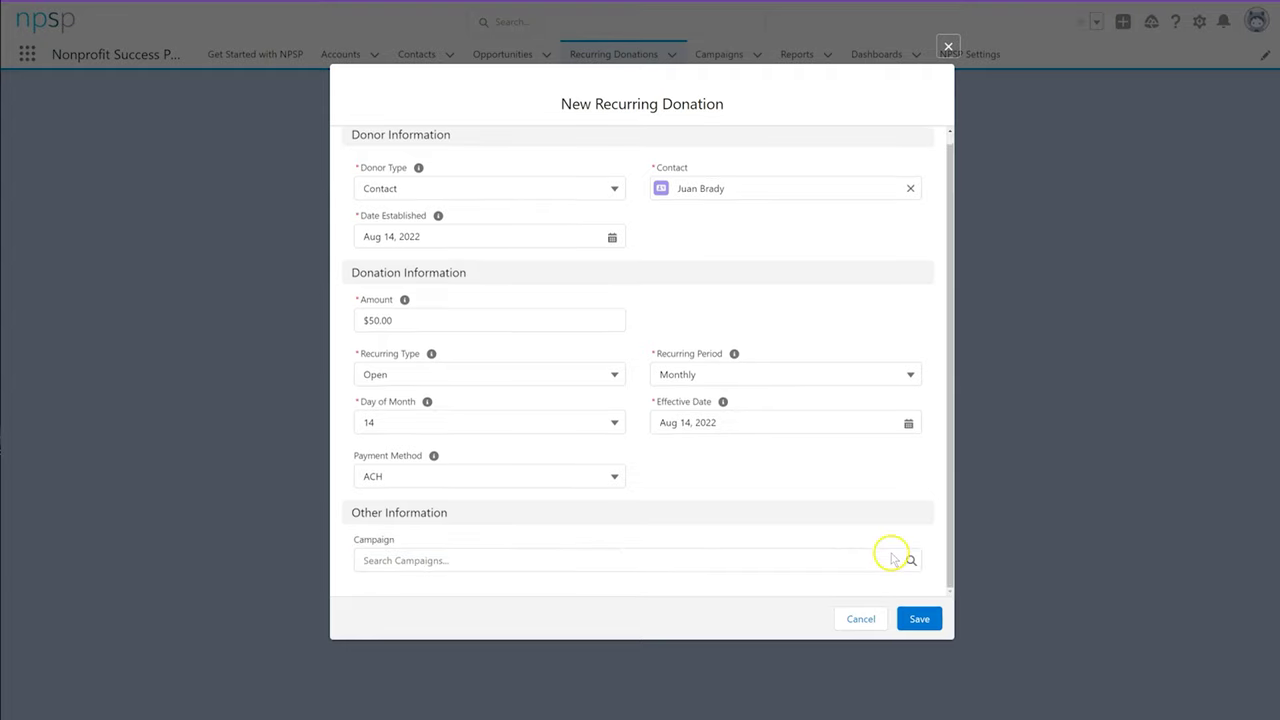
{"action": "left_click", "coordinate": [912, 619]}
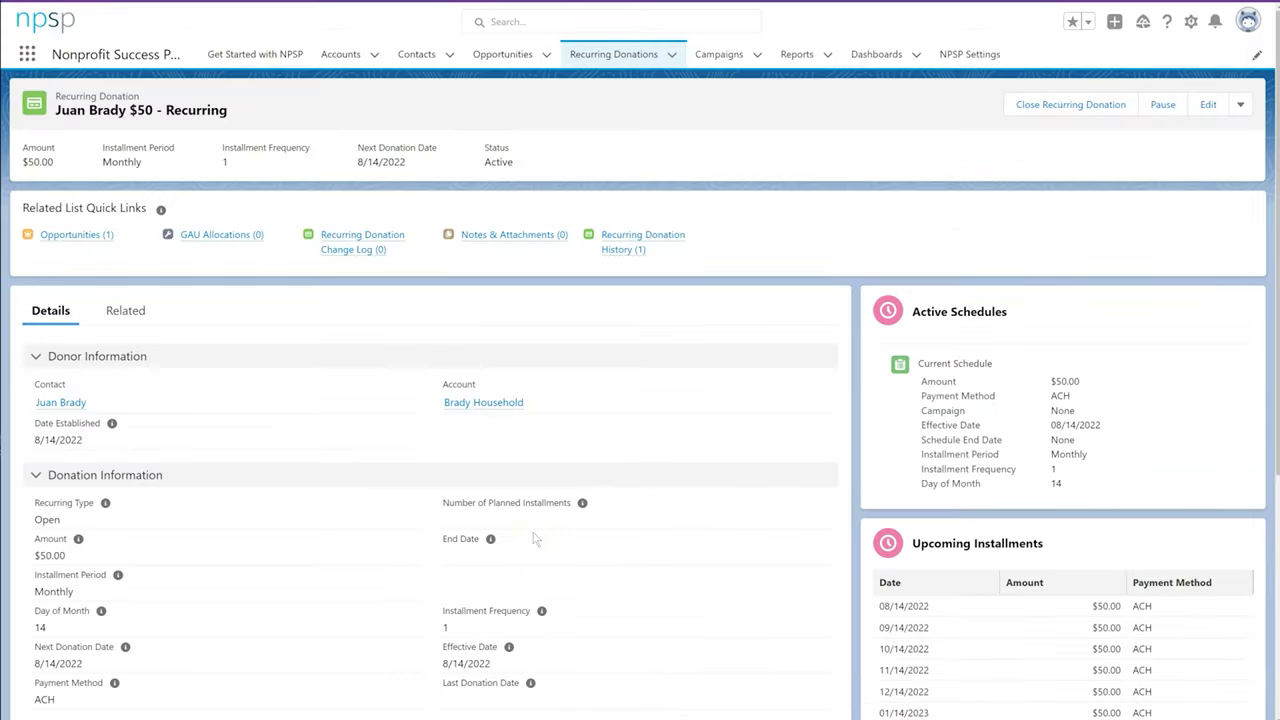
Mark the 8/14/2022 $50 installment opportunity as Closed Won, then return to the recurring donation.
{"action": "left_click", "coordinate": [125, 312]}
{"action": "mouse_move", "coordinate": [153, 408]}
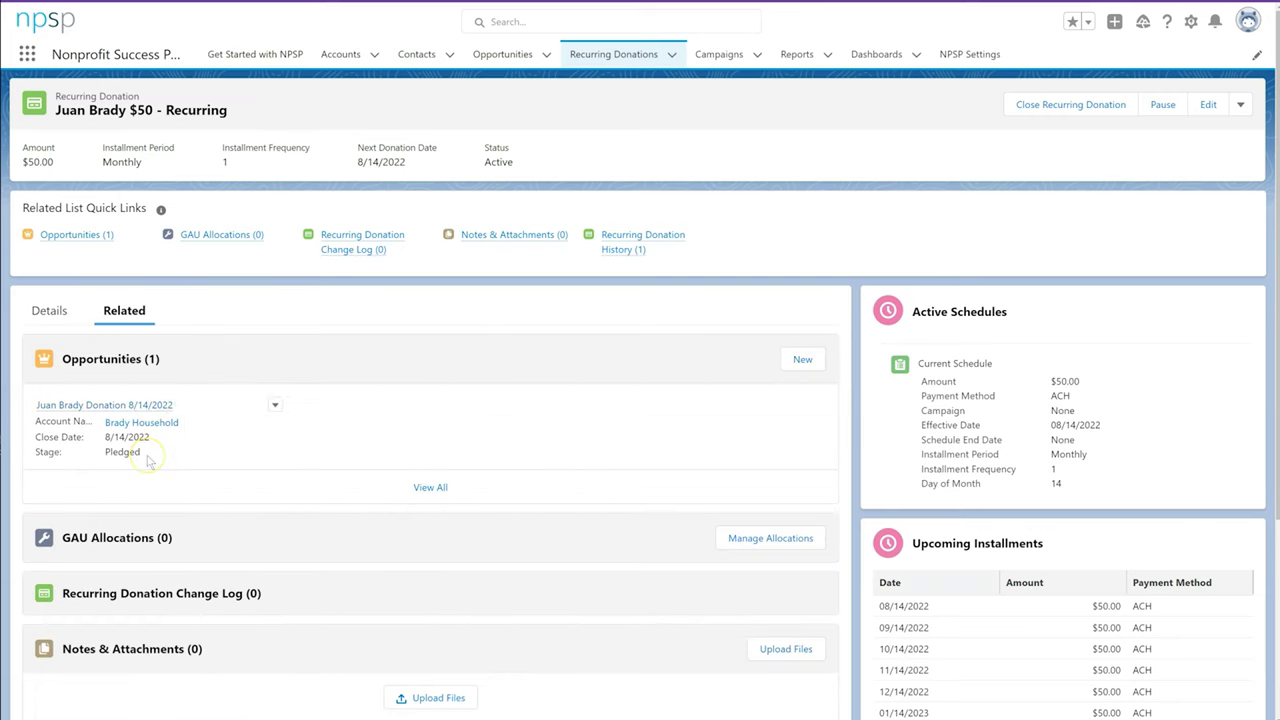
{"action": "left_click", "coordinate": [128, 403]}
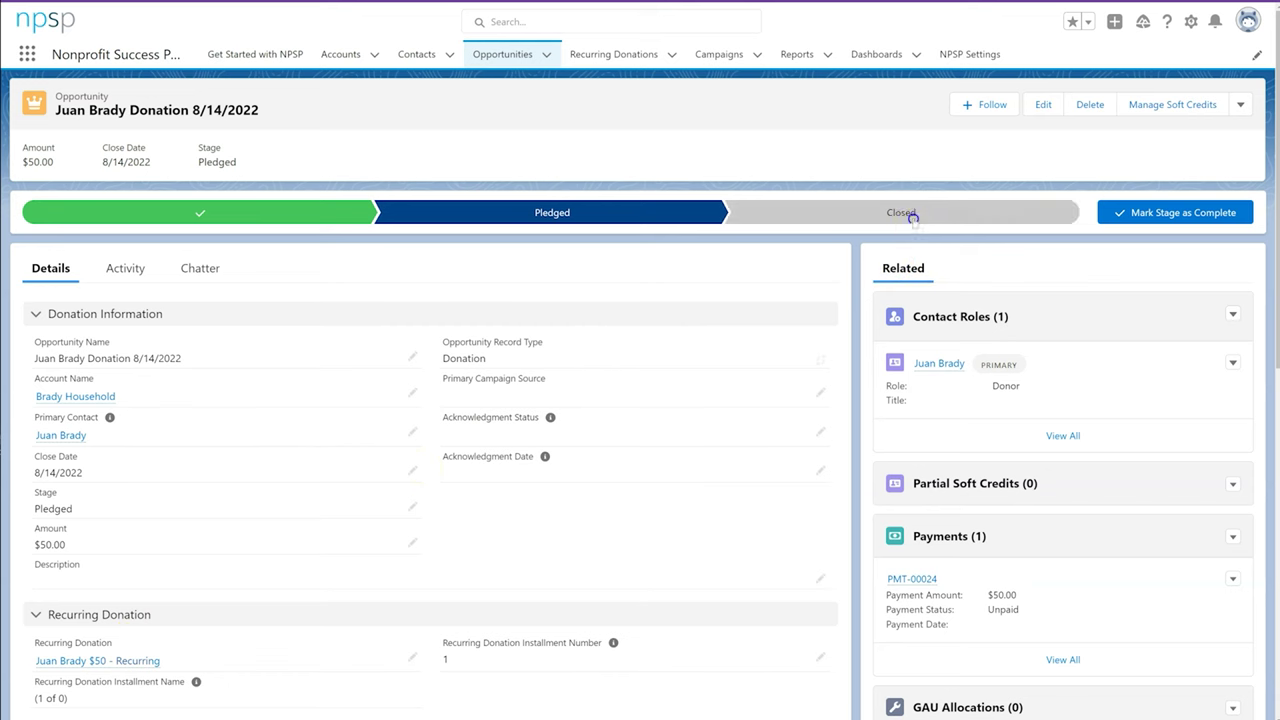
{"action": "left_click", "coordinate": [900, 212]}
{"action": "left_click", "coordinate": [1180, 212]}
{"action": "left_click", "coordinate": [569, 360]}
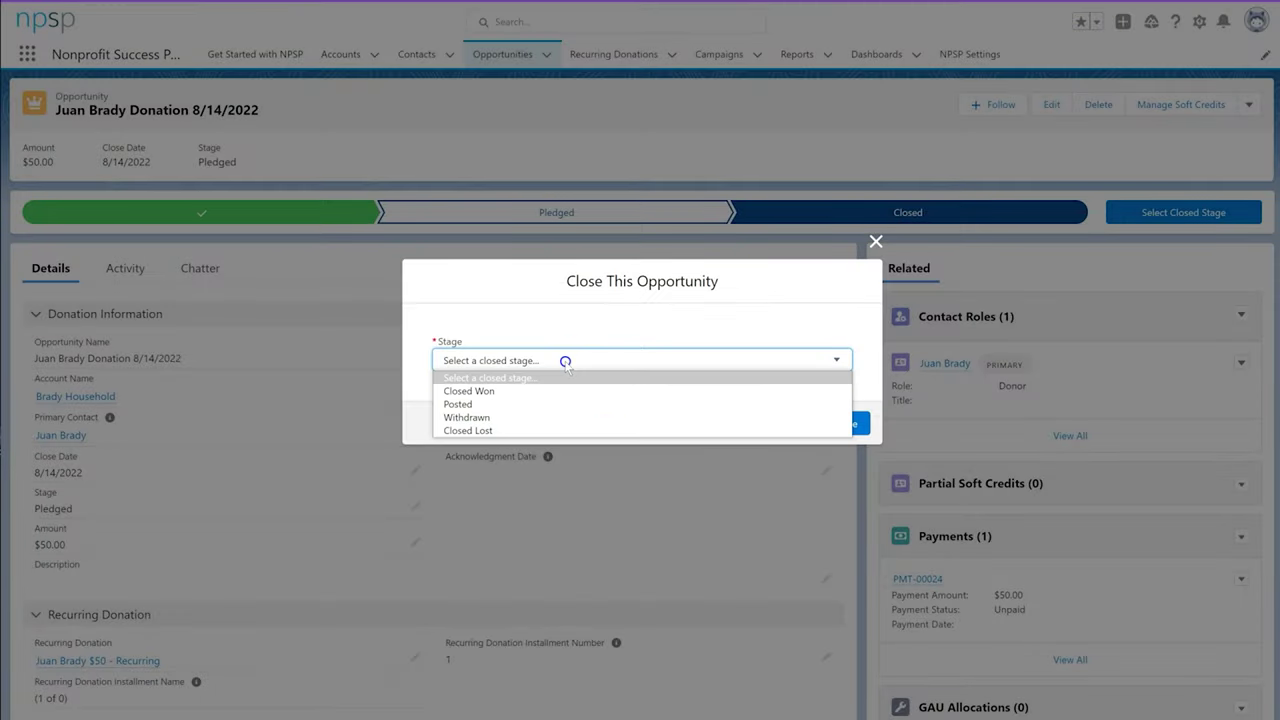
{"action": "left_click", "coordinate": [563, 375]}
{"action": "left_click", "coordinate": [824, 422]}
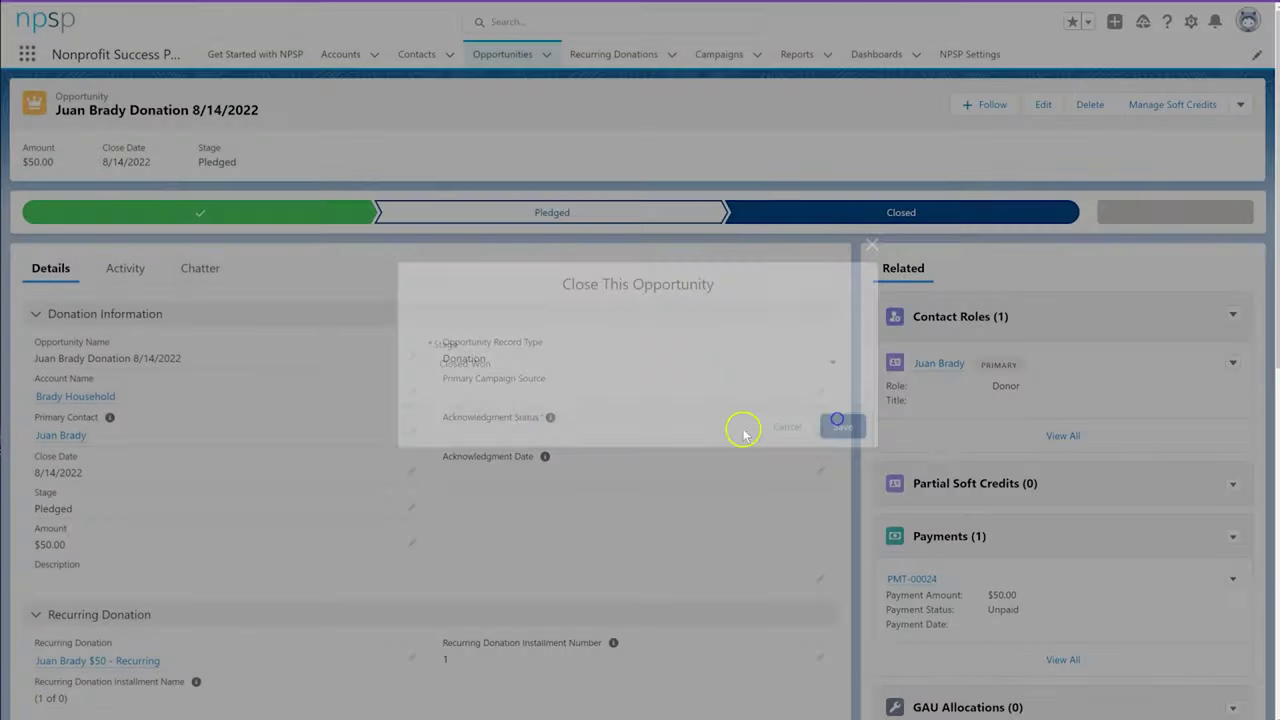
{"action": "left_click", "coordinate": [131, 660]}
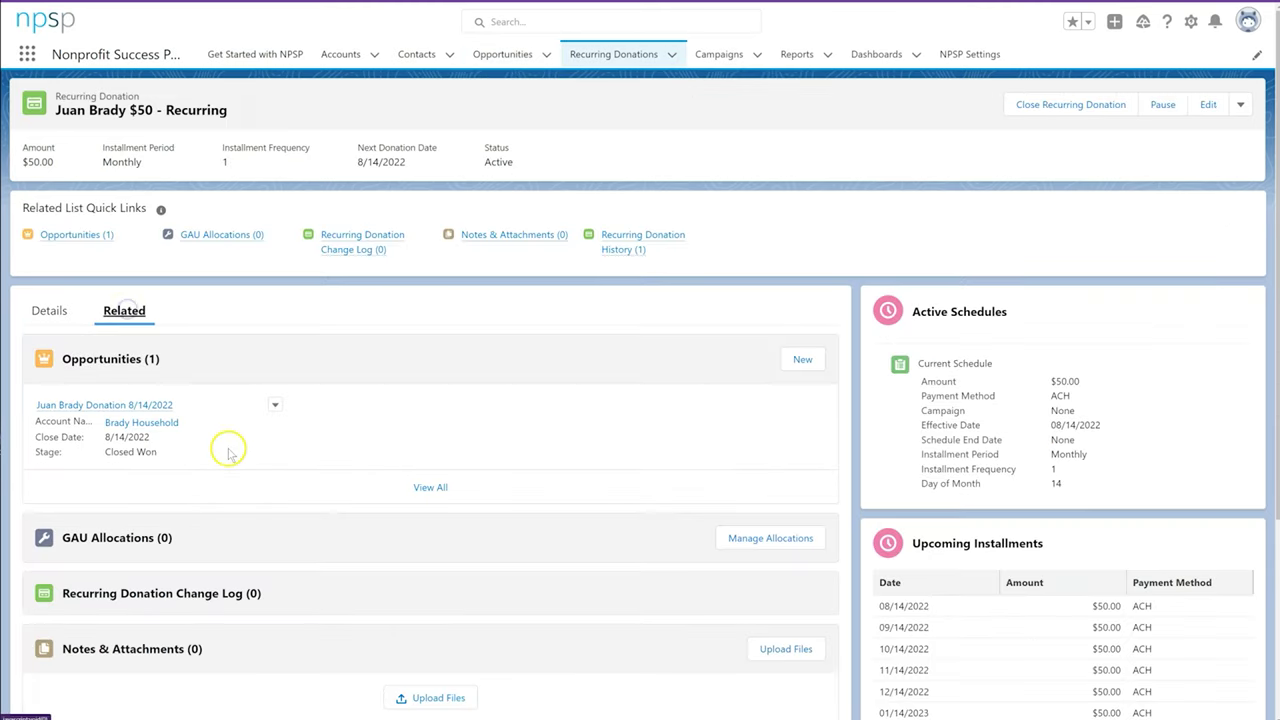
Change the recurring donation's day of month from 14 to 12.
{"action": "left_click", "coordinate": [422, 487]}
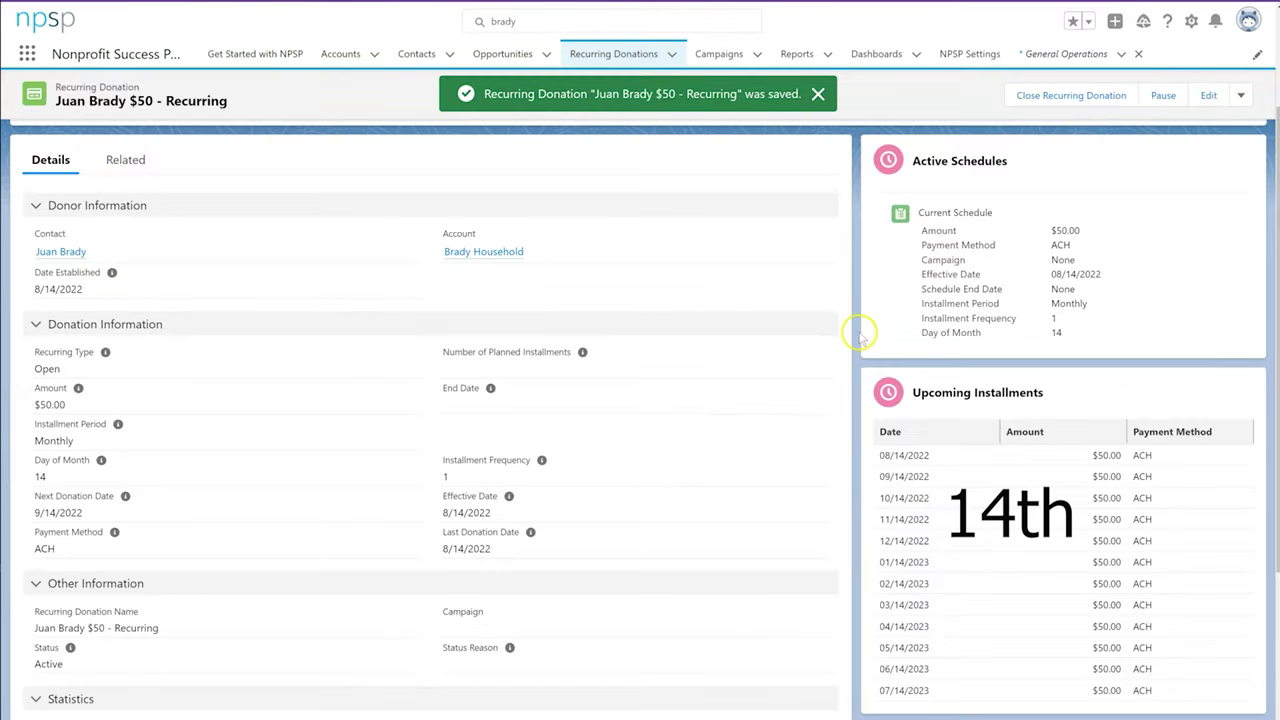
{"action": "left_click", "coordinate": [1208, 97]}
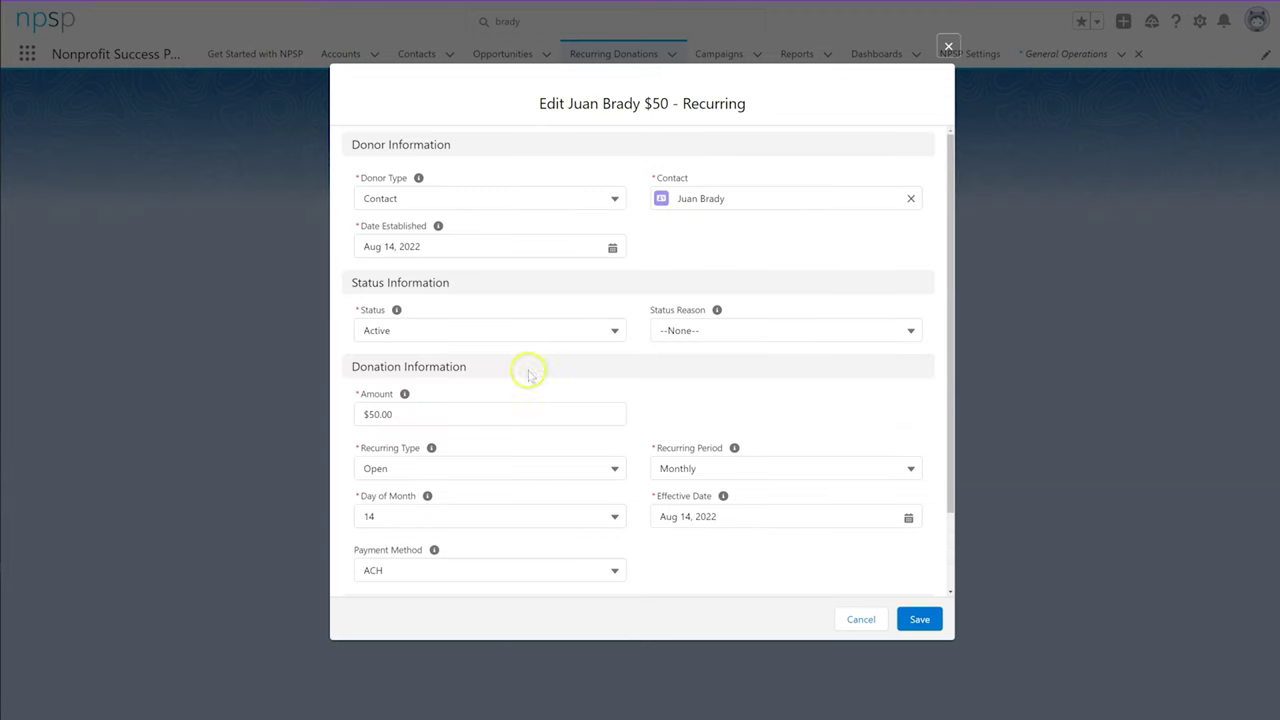
{"action": "left_click", "coordinate": [406, 514]}
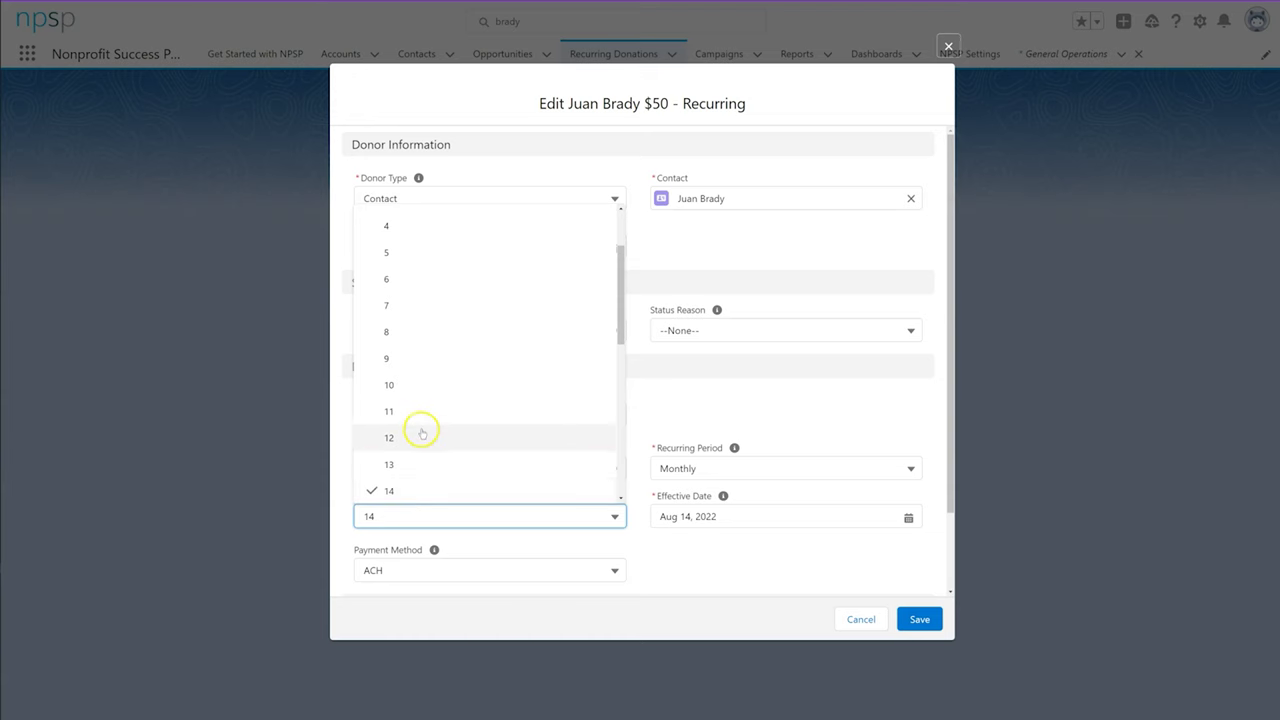
{"action": "left_click", "coordinate": [420, 431]}
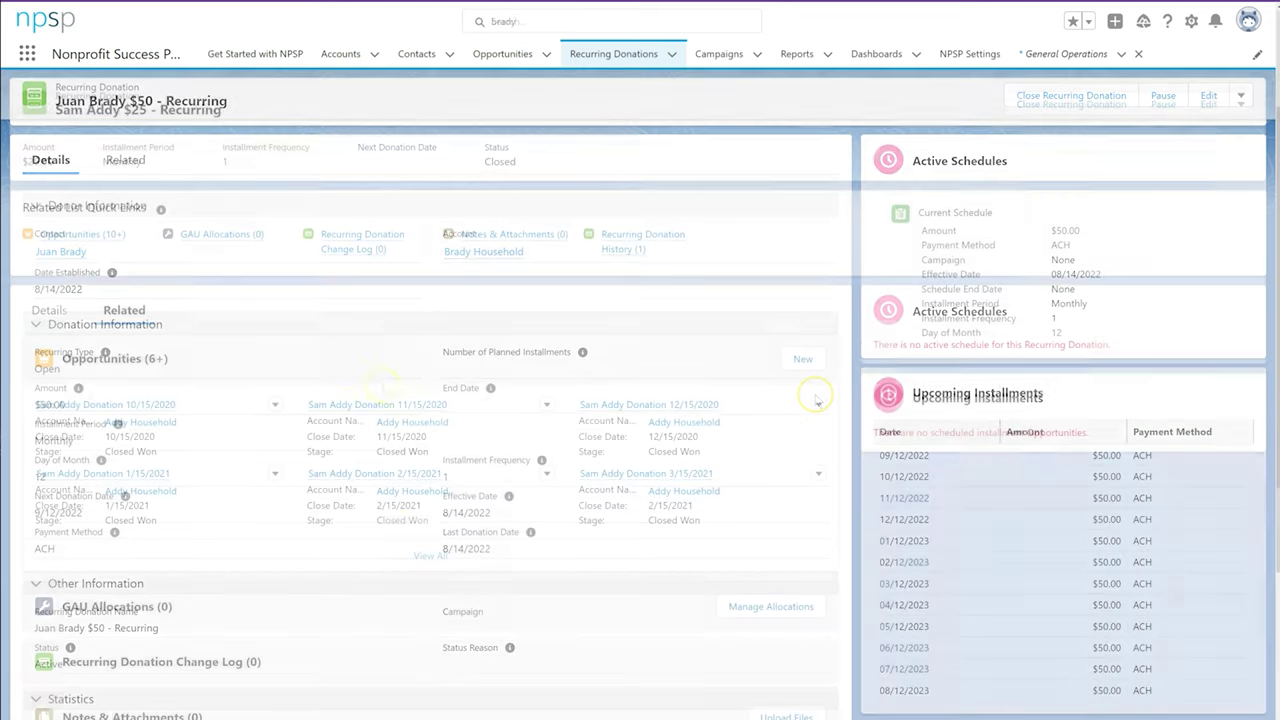
Allocate 100 percent of the recurring donation to General Operations.
{"action": "left_click", "coordinate": [765, 608]}
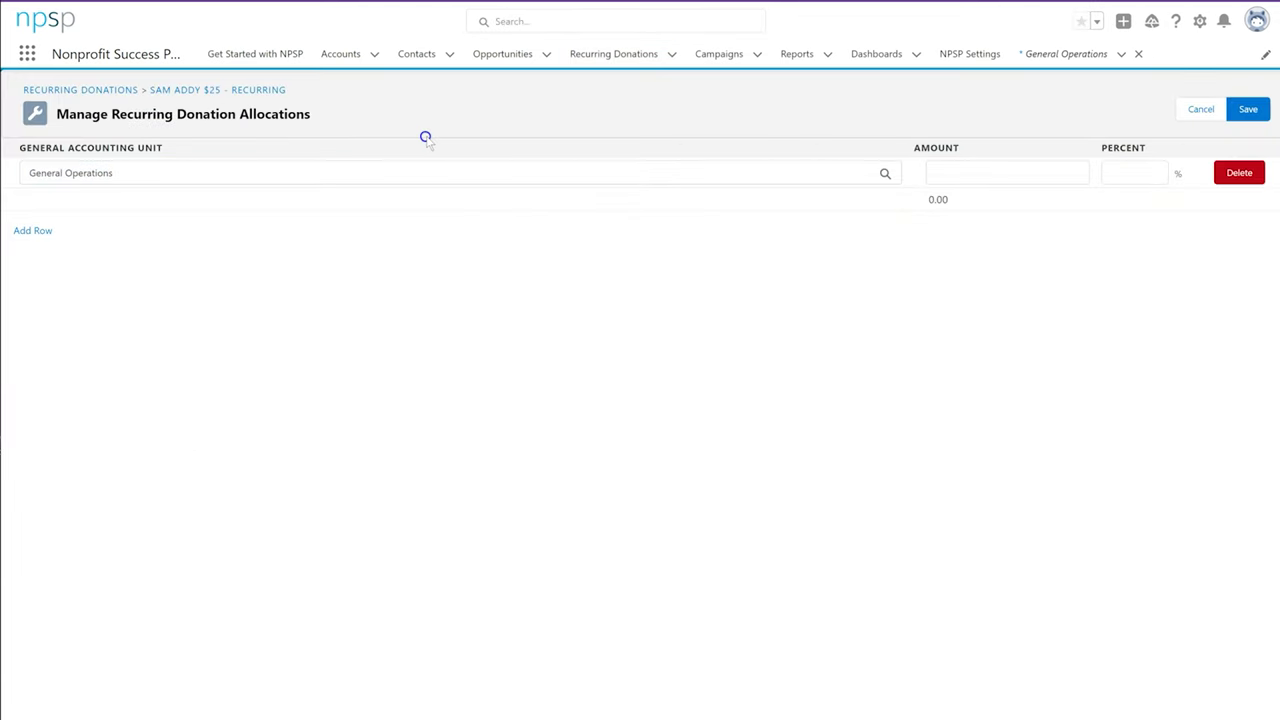
{"action": "left_click", "coordinate": [1129, 174]}
{"action": "type", "text": "100"}
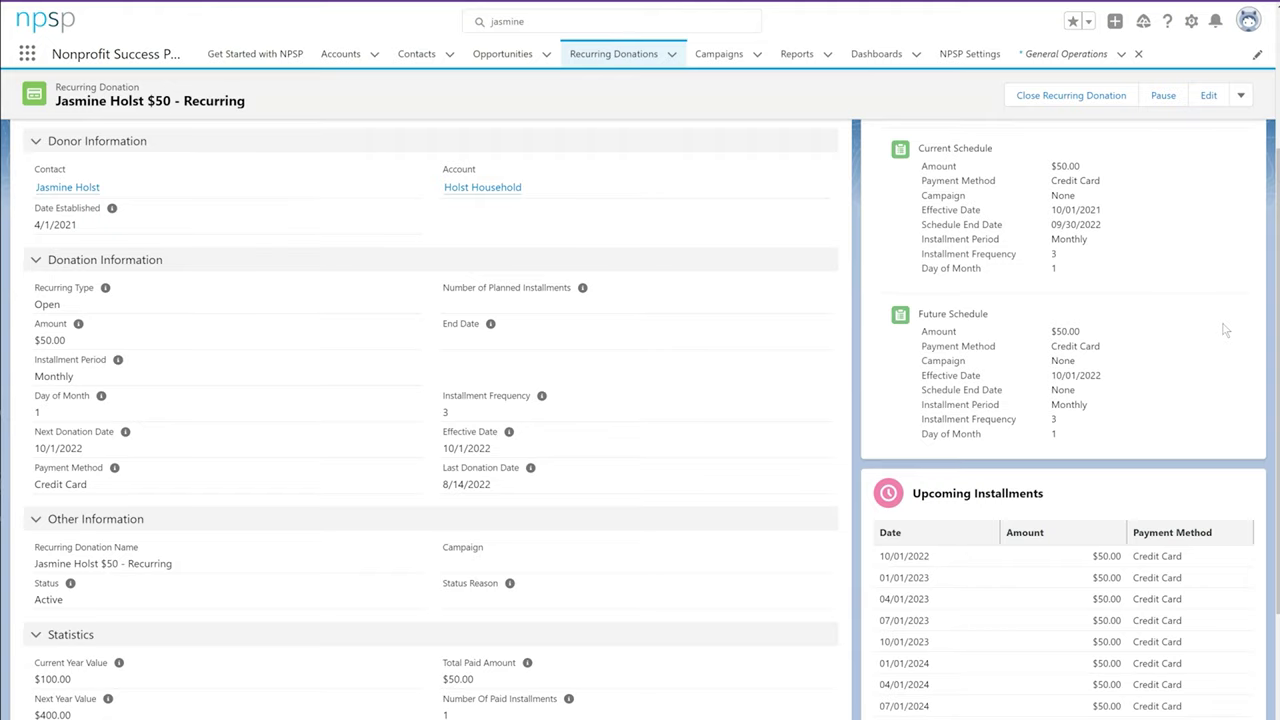
Change the quarterly donation amount to $100, effective Jan 1, 2023, and save.
{"action": "left_click", "coordinate": [1208, 95]}
{"action": "left_click", "coordinate": [443, 413]}
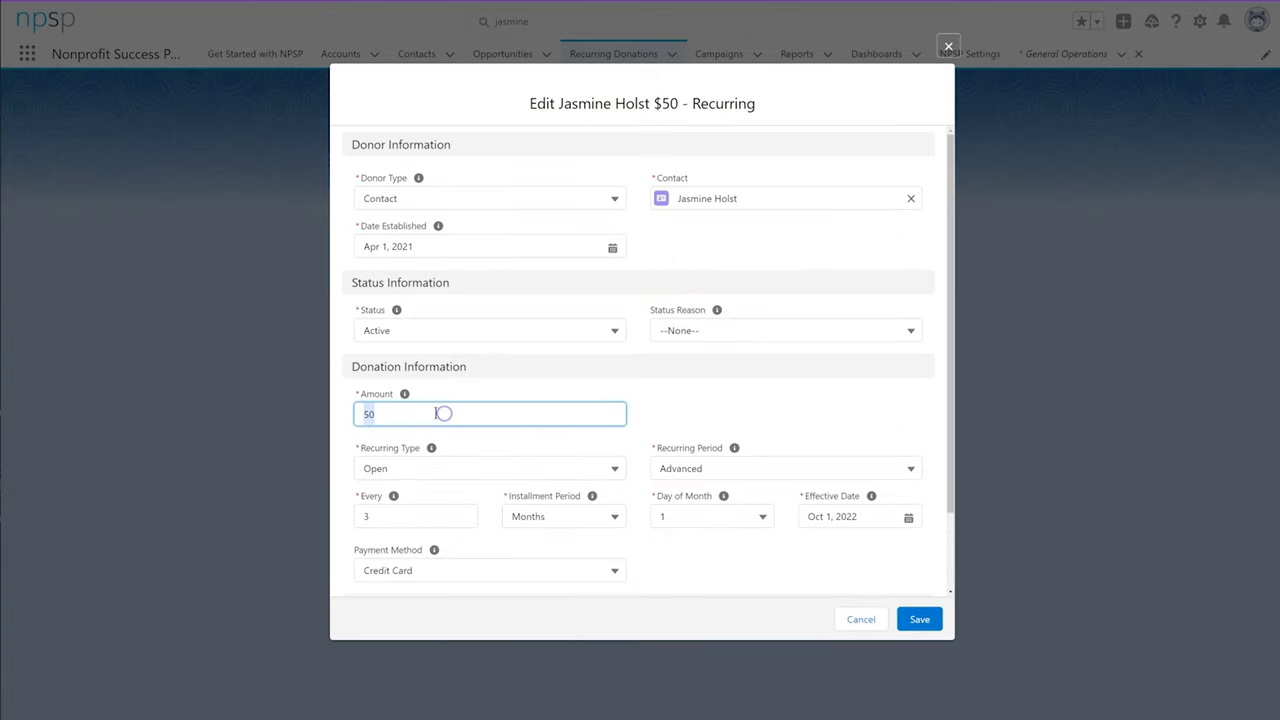
{"action": "type", "text": "100"}
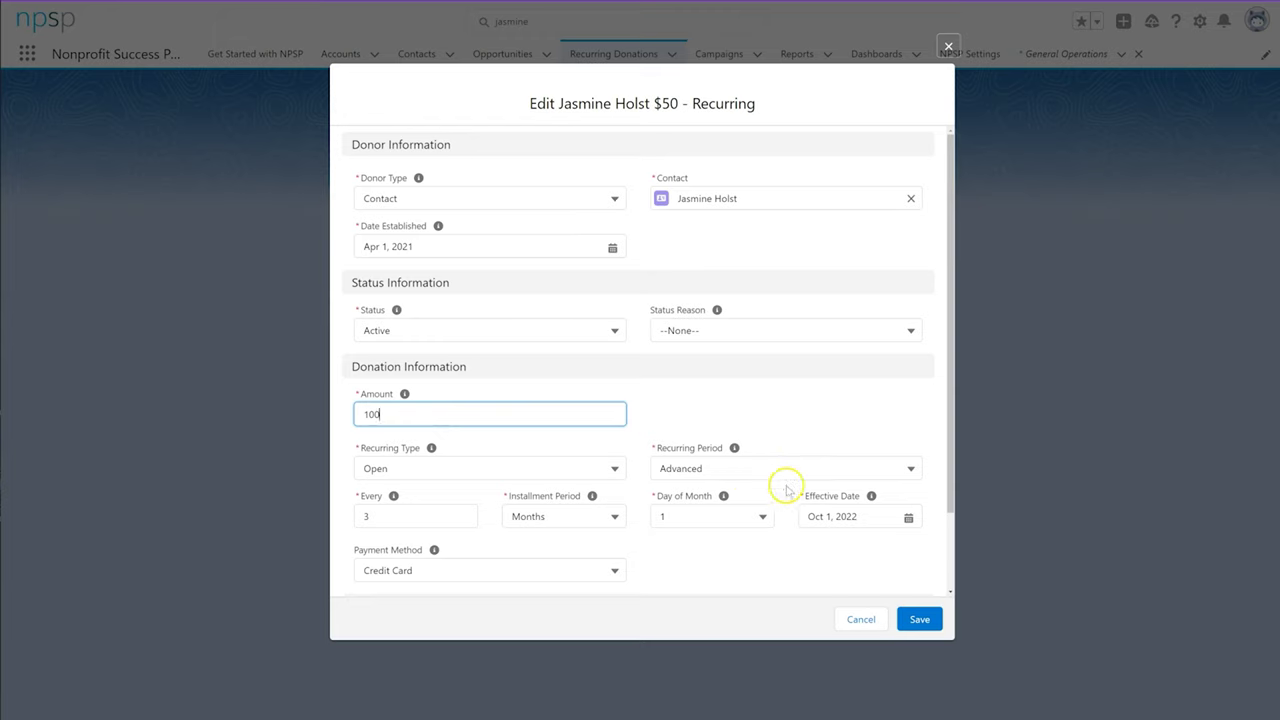
{"action": "left_click", "coordinate": [832, 516]}
{"action": "left_click", "coordinate": [858, 259]}
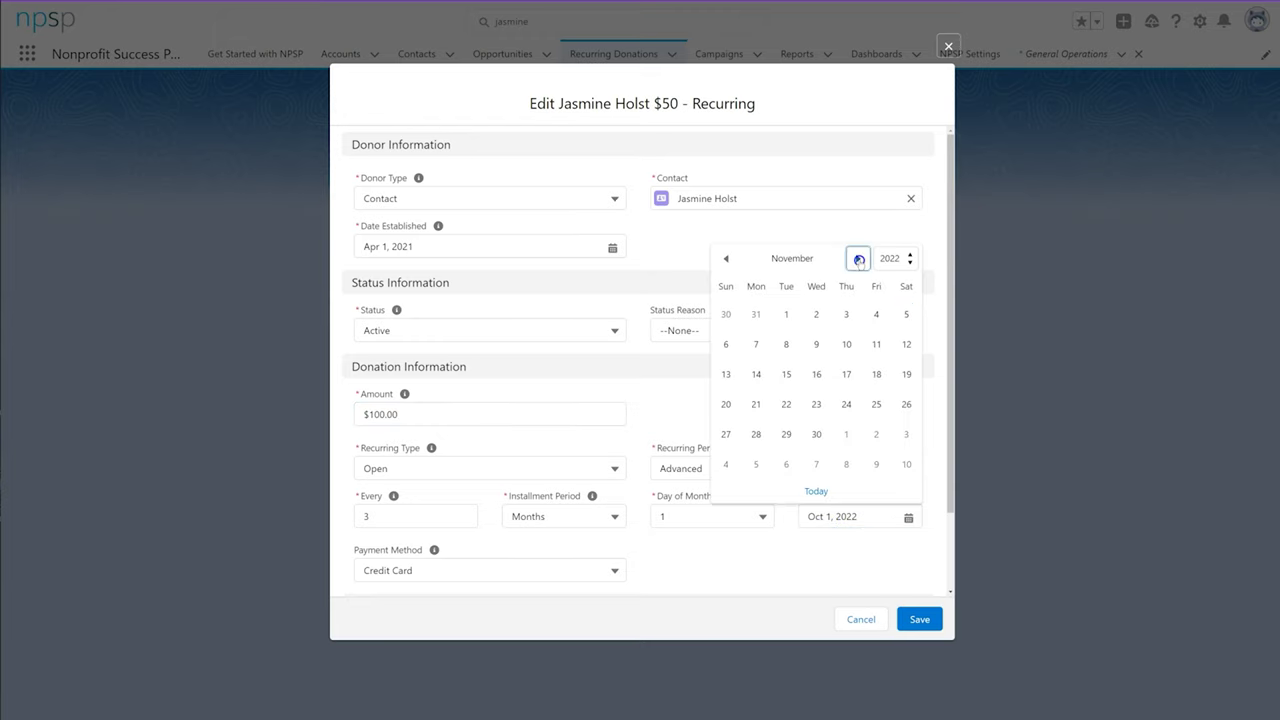
{"action": "left_click", "coordinate": [858, 259]}
{"action": "left_click", "coordinate": [858, 259]}
{"action": "left_click", "coordinate": [727, 315]}
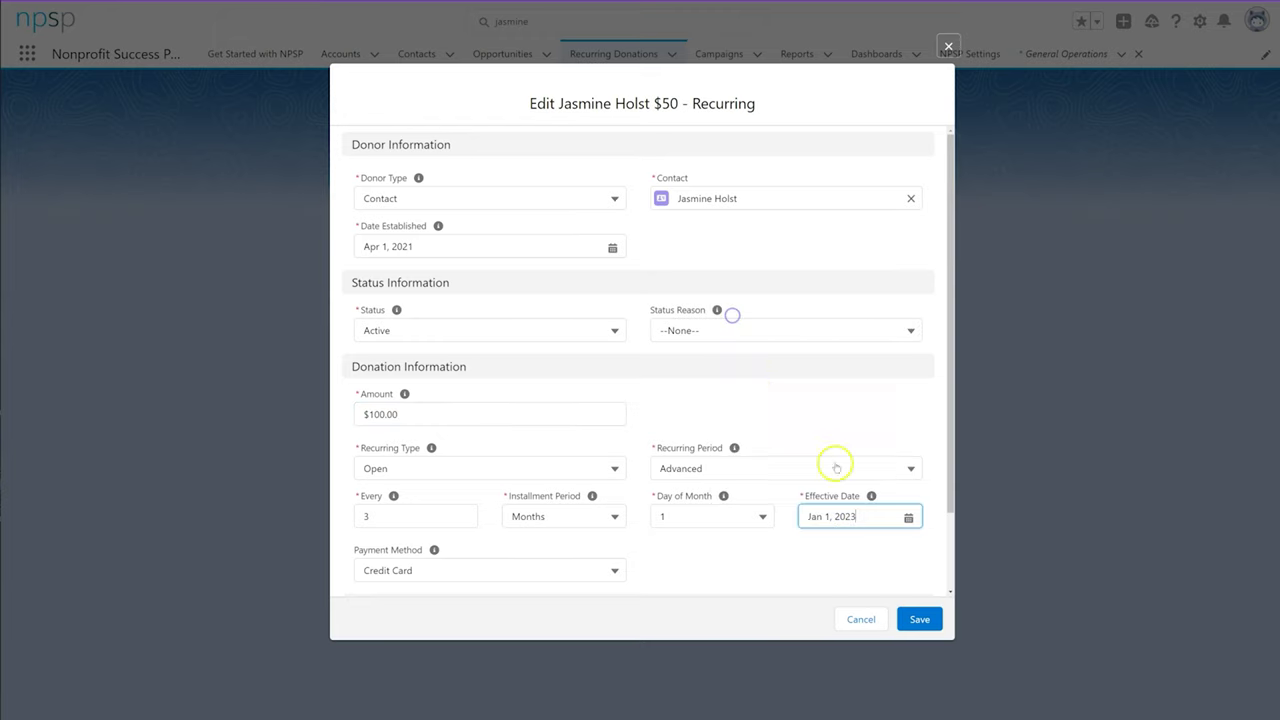
{"action": "left_click", "coordinate": [919, 619]}
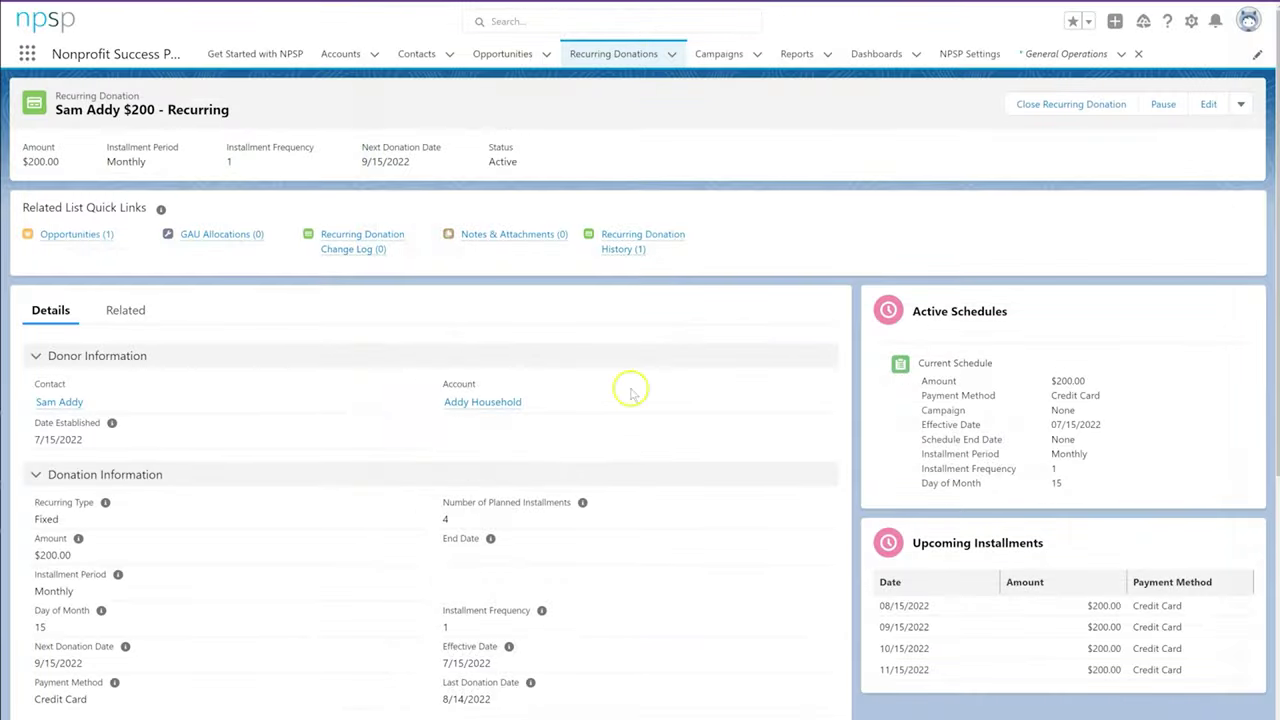
Start a new Donation-type opportunity from the recurring donation's related records.
{"action": "left_click", "coordinate": [125, 310]}
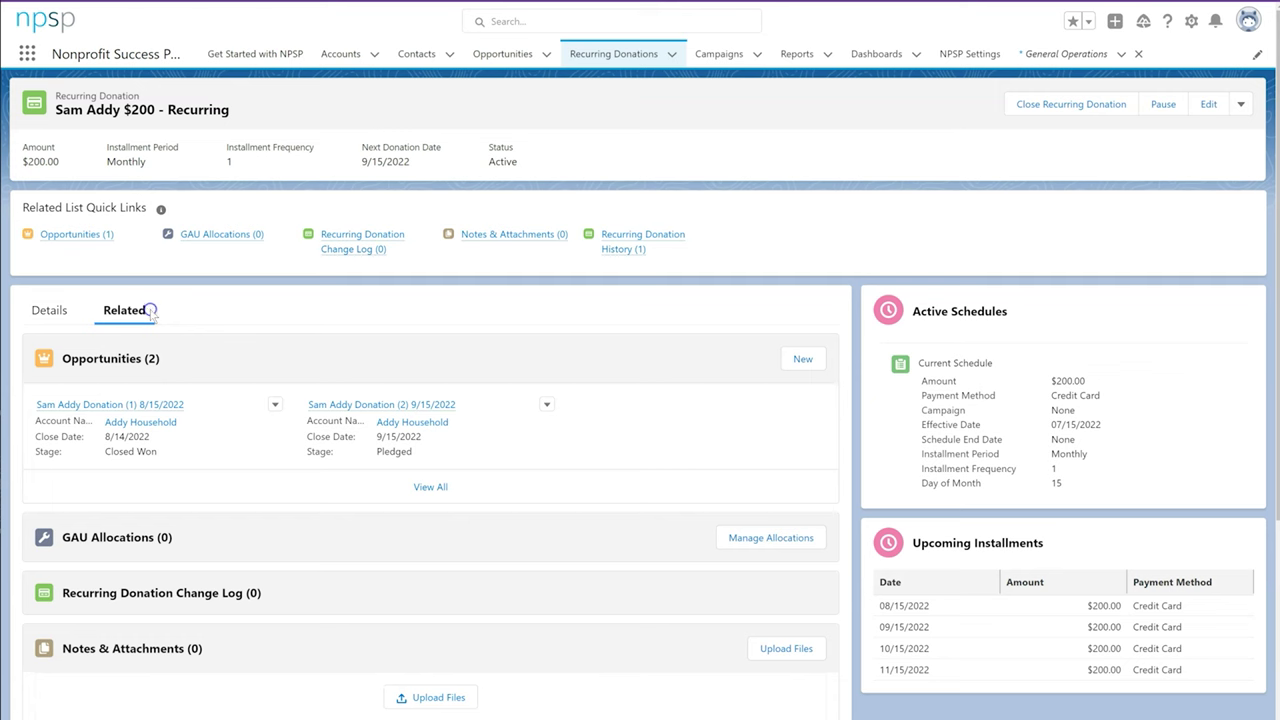
{"action": "left_click", "coordinate": [805, 358]}
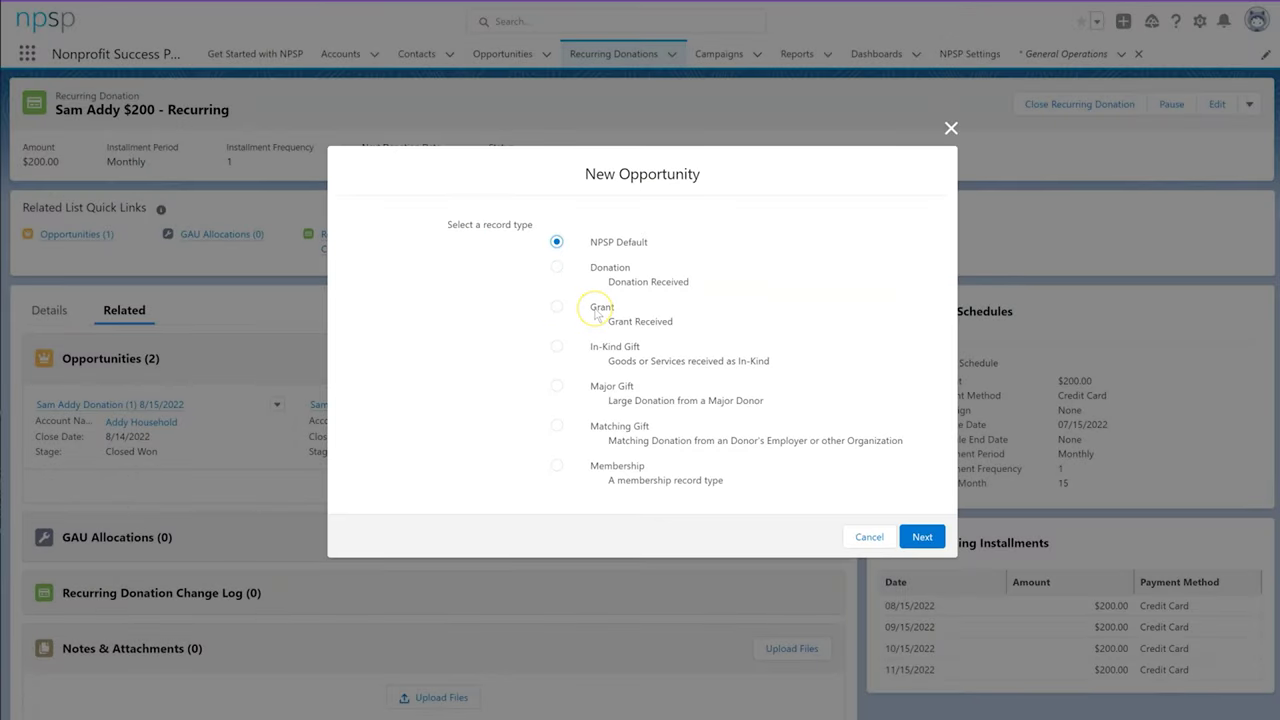
{"action": "left_click", "coordinate": [610, 268]}
{"action": "left_click", "coordinate": [921, 537]}
Save it with close date 8/25/2022, stage Closed Won, amount 35, description 'Extra 35 given at event'.
{"action": "left_click", "coordinate": [528, 295]}
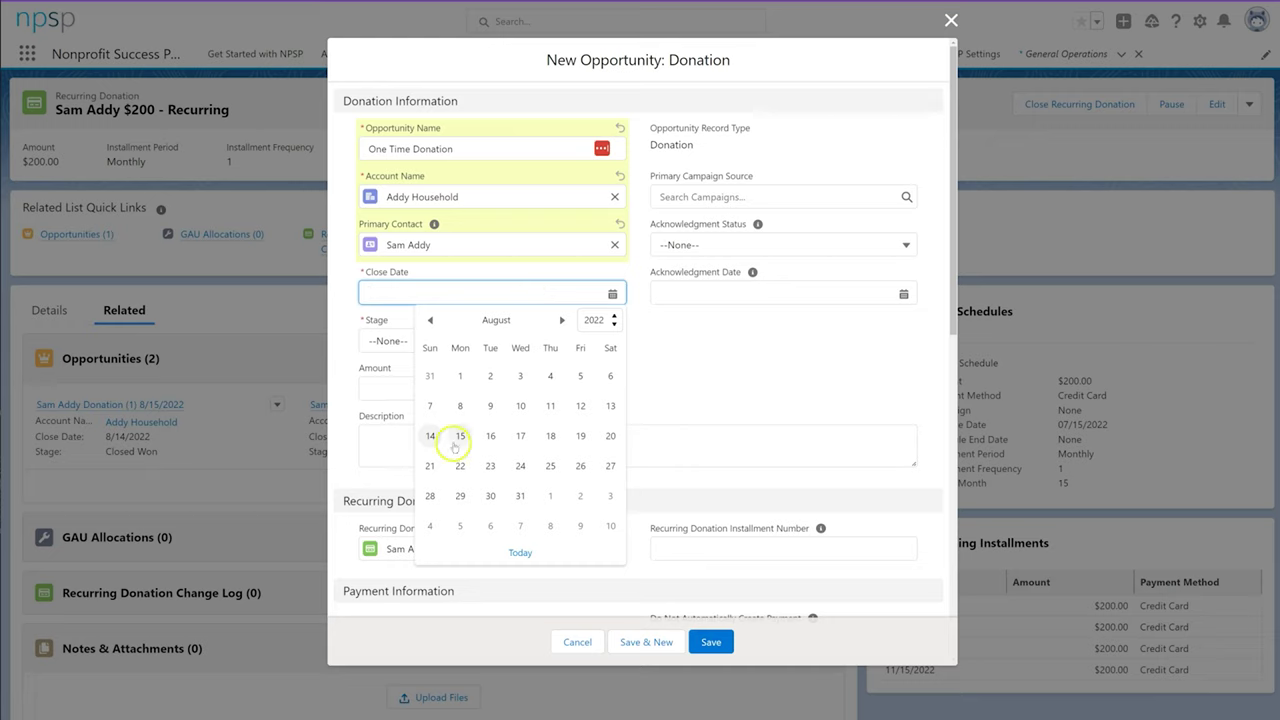
{"action": "left_click", "coordinate": [548, 463]}
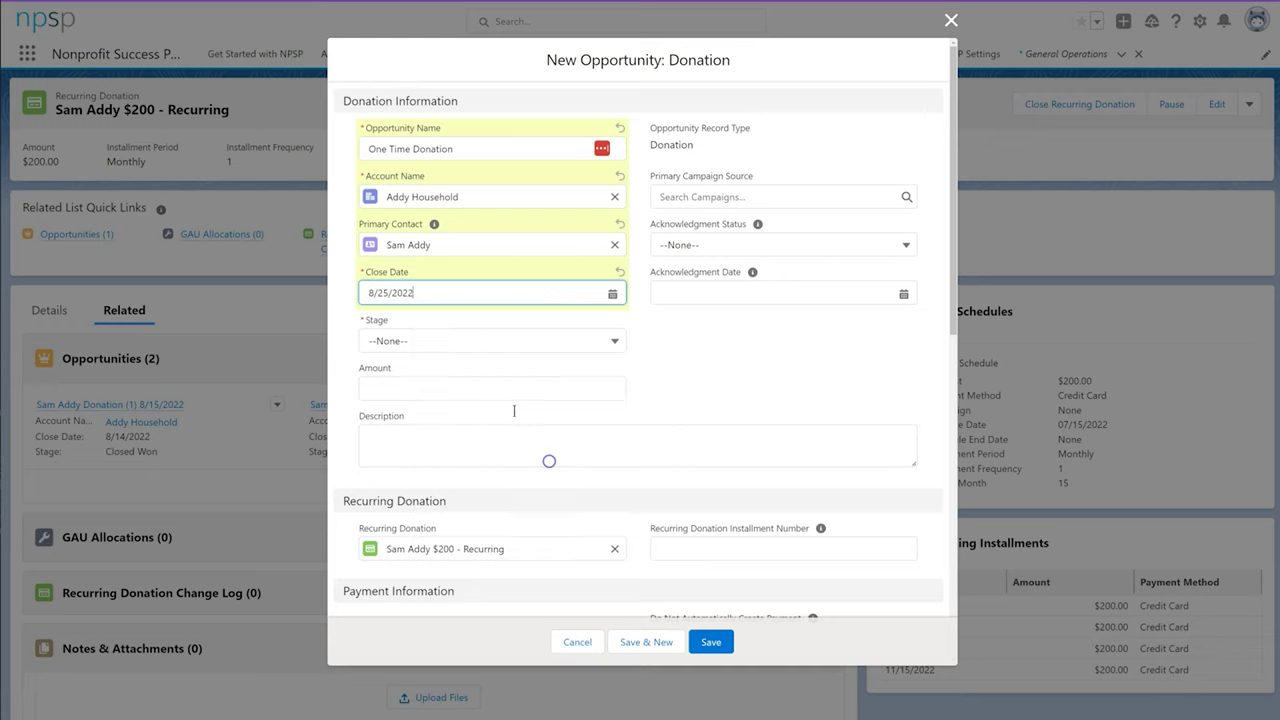
{"action": "left_click", "coordinate": [440, 340]}
{"action": "left_click", "coordinate": [437, 452]}
{"action": "left_click", "coordinate": [403, 395]}
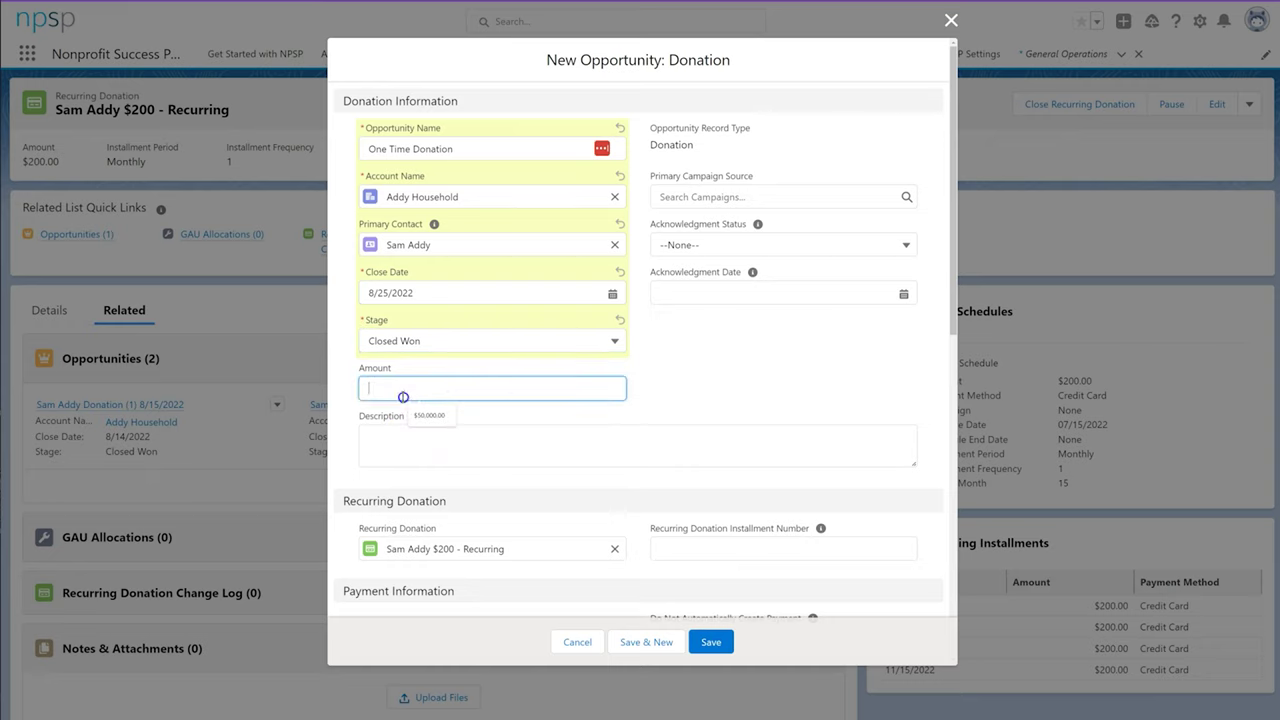
{"action": "type", "text": "35"}
{"action": "left_click", "coordinate": [441, 428]}
{"action": "type", "text": "Extra 35 given at event"}
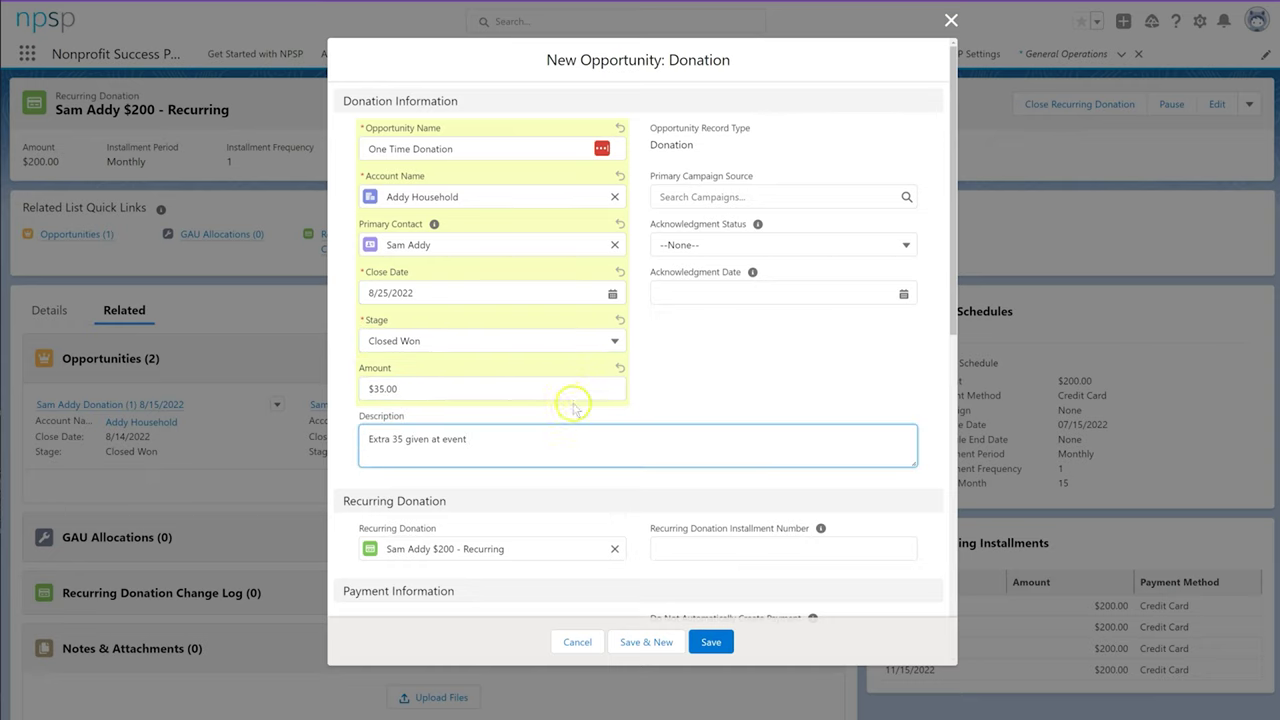
{"action": "left_click", "coordinate": [711, 642]}
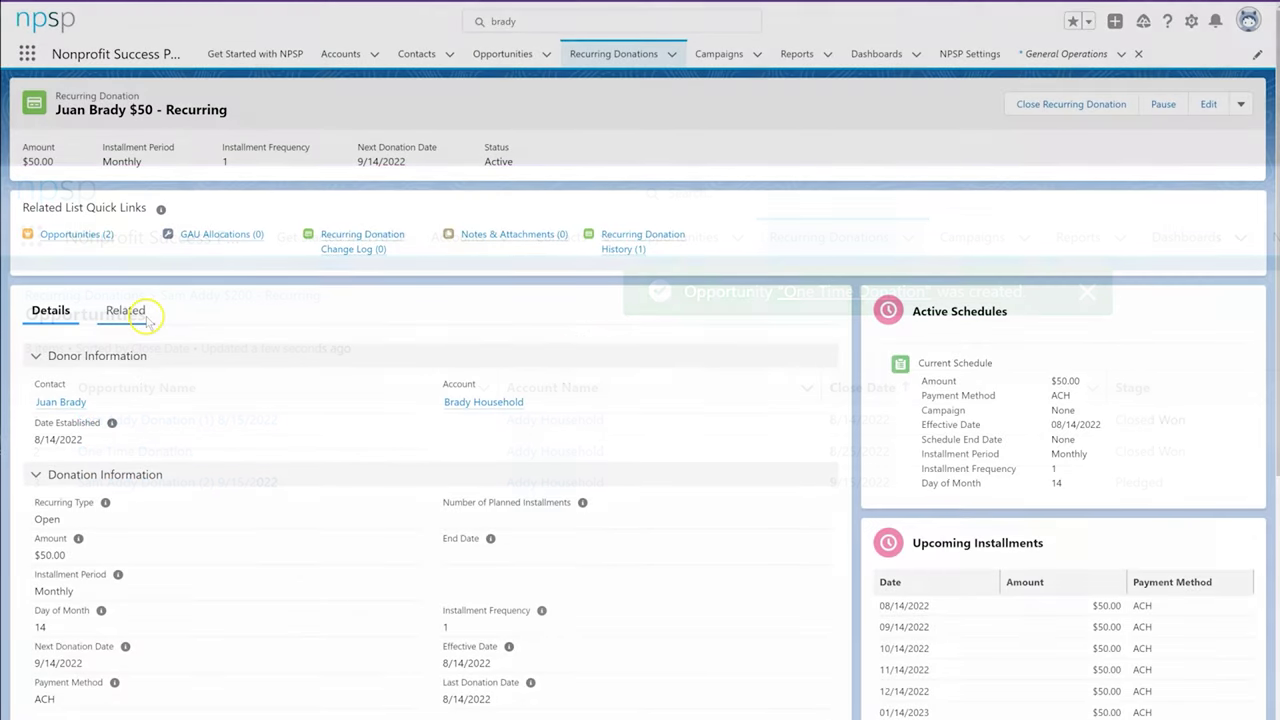
Open the Pause form for the $50 donation and tick installments from 12/14/2022 through 07/14/2023.
{"action": "left_click", "coordinate": [142, 311]}
{"action": "left_click", "coordinate": [74, 316]}
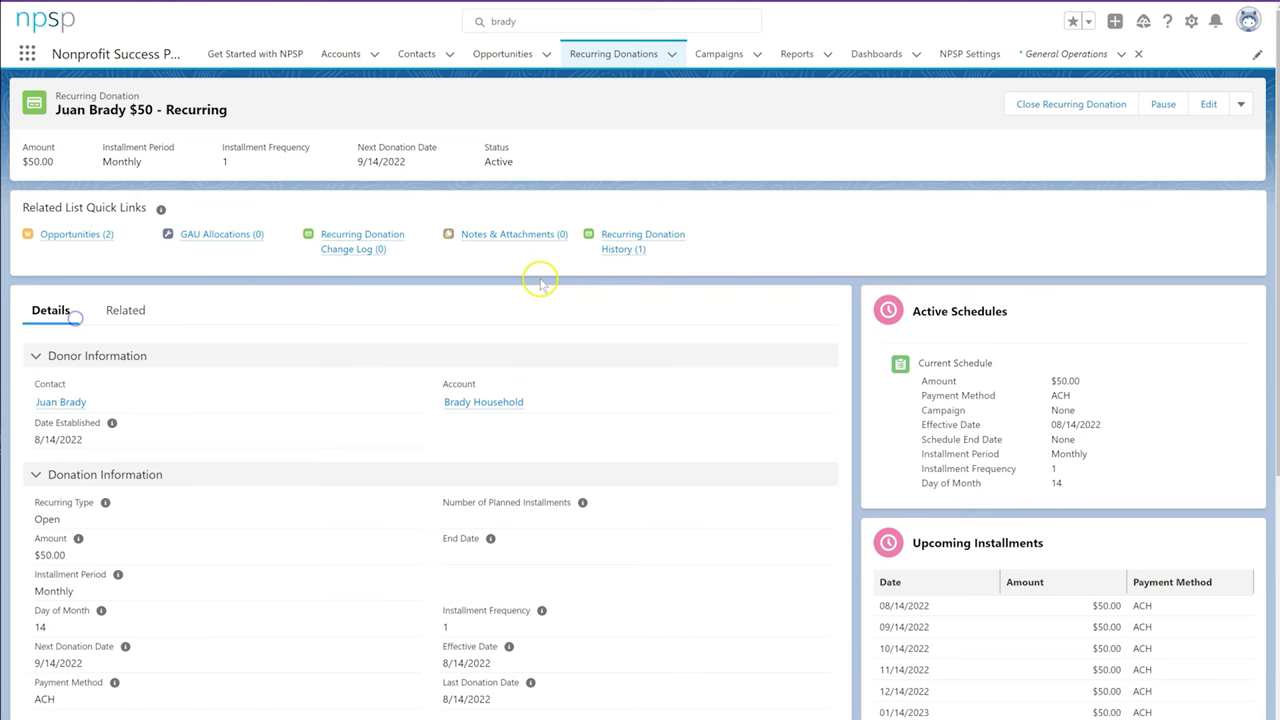
{"action": "left_click", "coordinate": [1163, 104]}
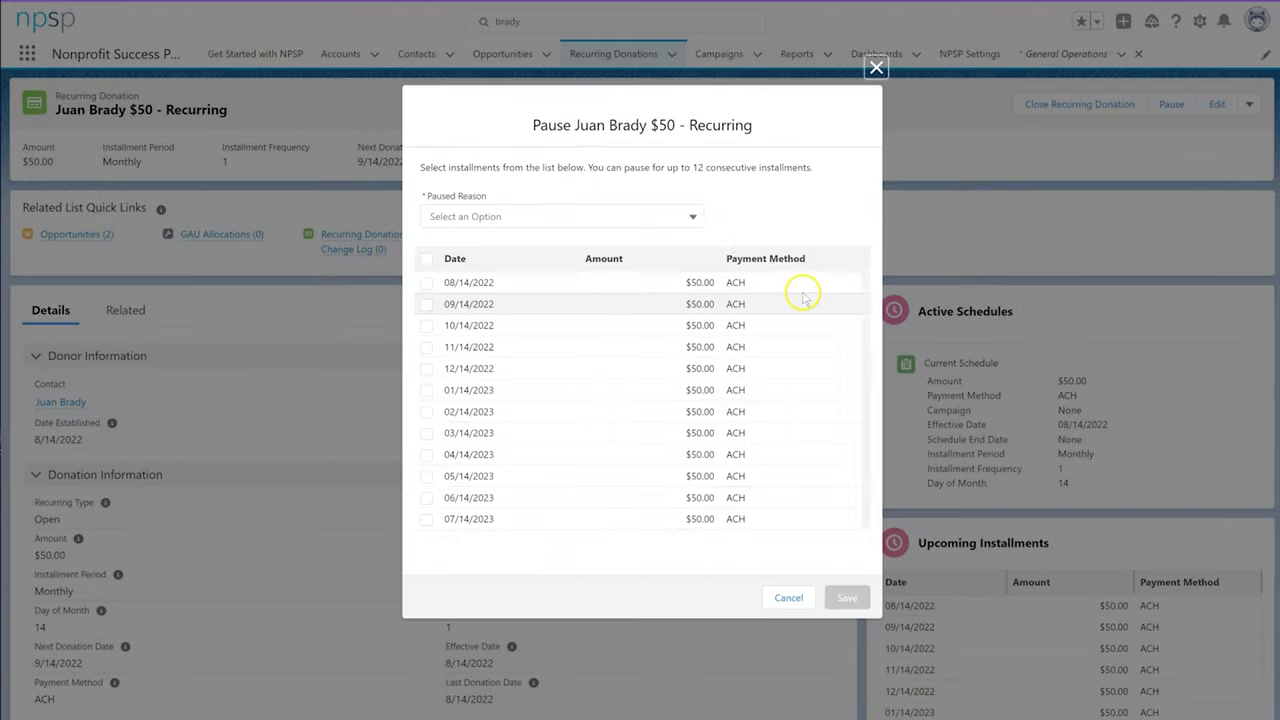
{"action": "left_click", "coordinate": [426, 497]}
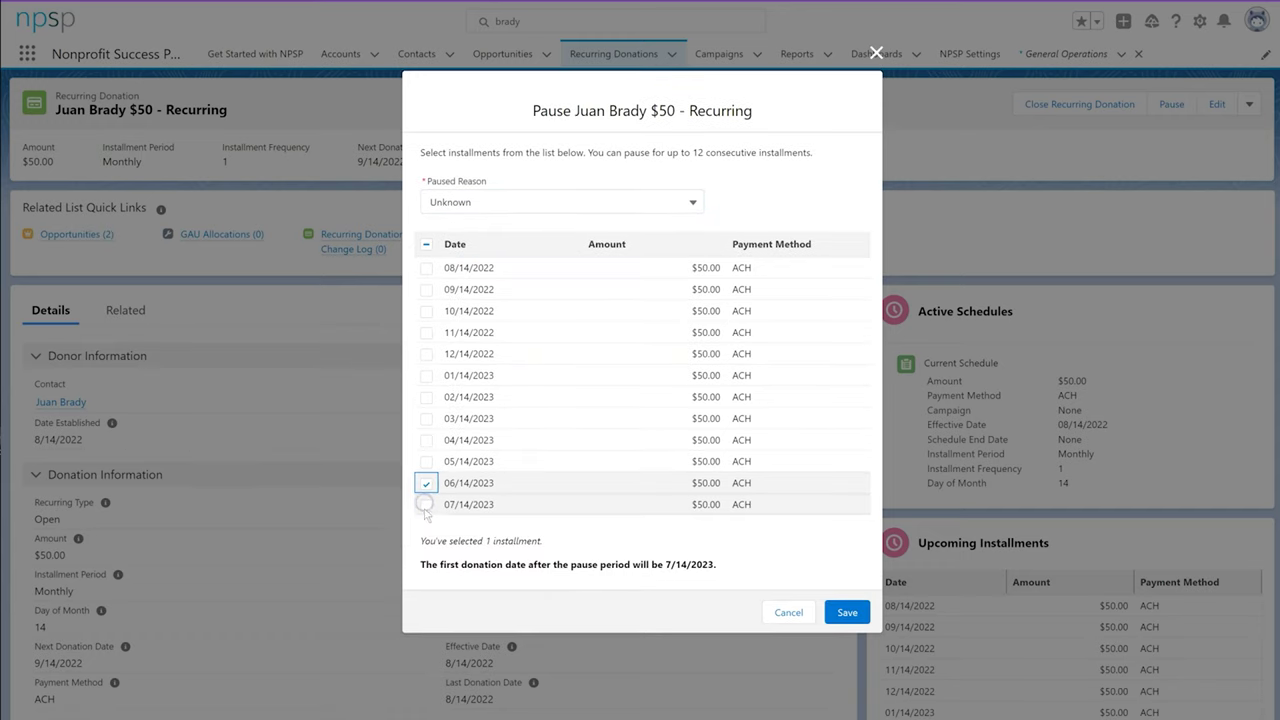
{"action": "left_click", "coordinate": [426, 461]}
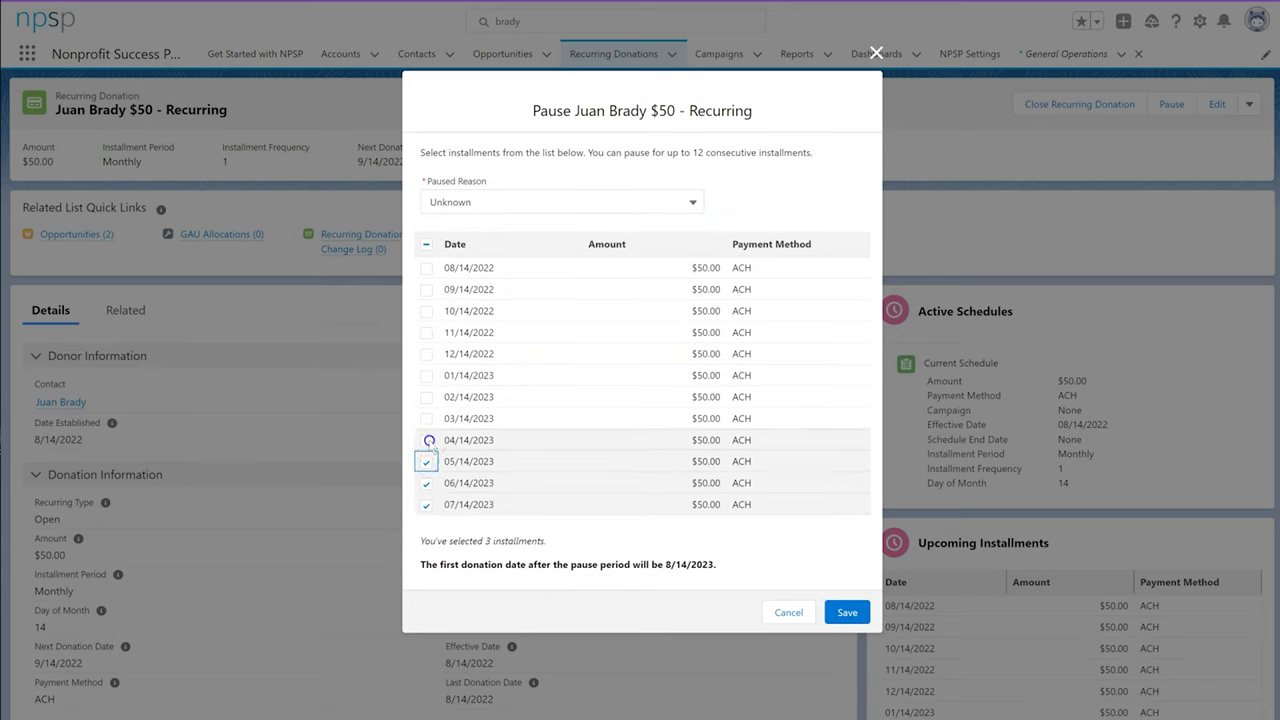
{"action": "left_click", "coordinate": [427, 440]}
{"action": "left_click", "coordinate": [426, 460]}
{"action": "left_click", "coordinate": [426, 503]}
{"action": "left_click", "coordinate": [425, 424]}
{"action": "left_click", "coordinate": [425, 418]}
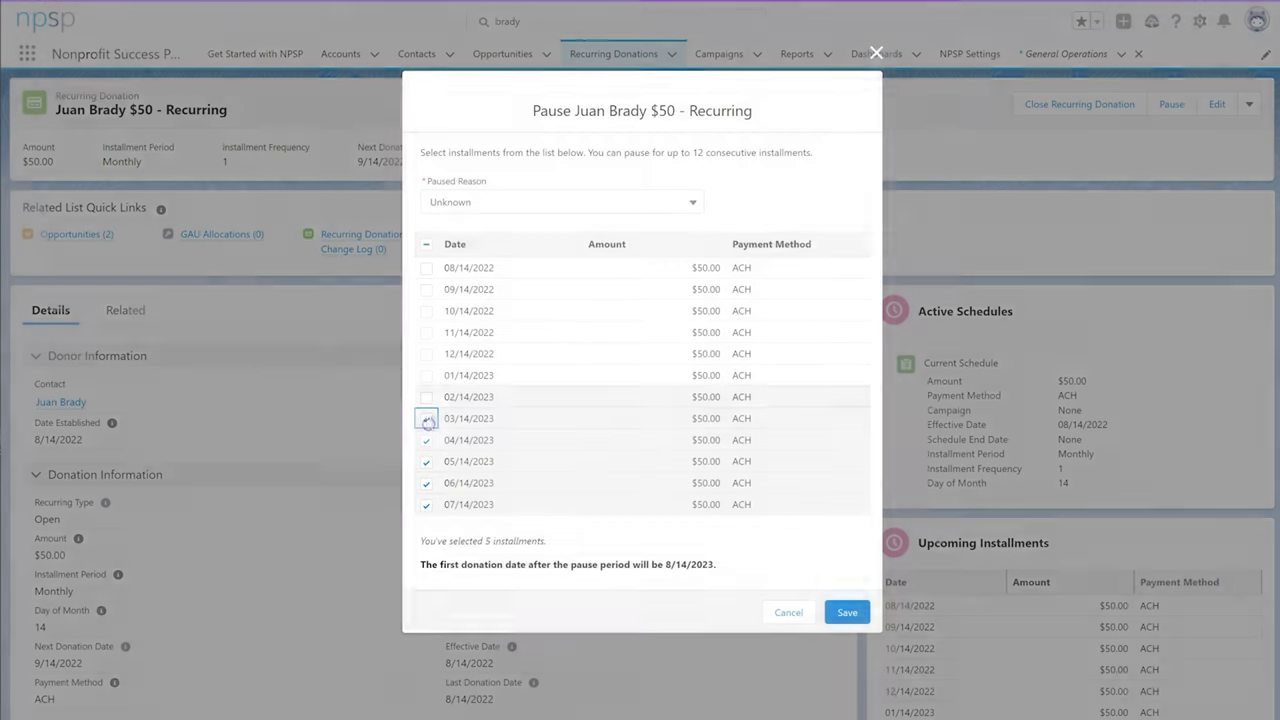